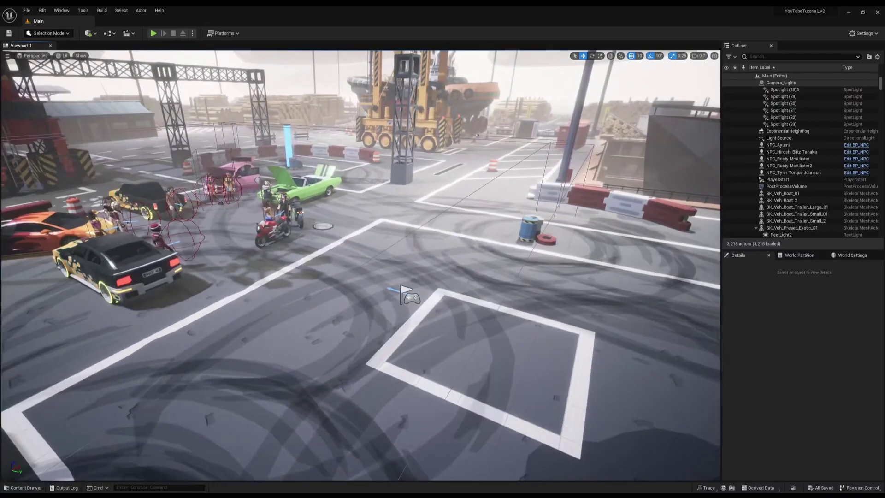
# Play the level in the editor, move the character around the parked cars and jump, and stop the session
pyautogui.press('w')
pyautogui.moveTo(361, 265); pyautogui.dragTo(330, 265, button='right')
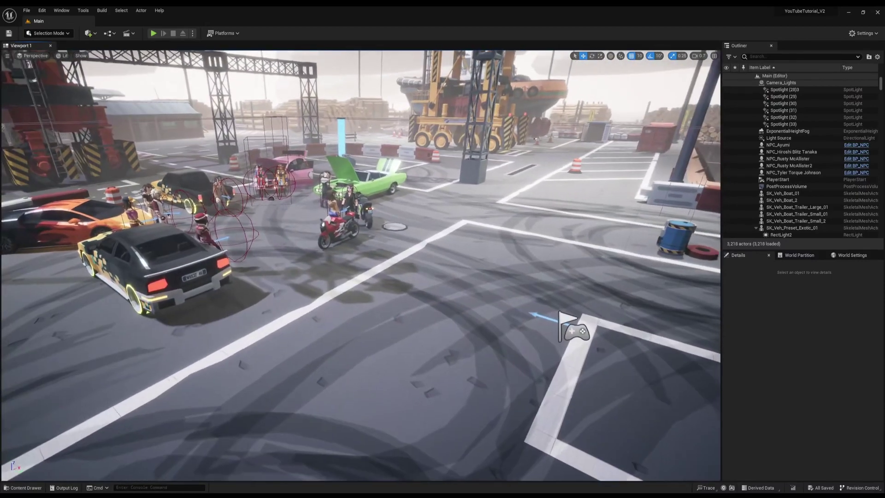
pyautogui.moveTo(268, 376); pyautogui.dragTo(268, 376, button='right')
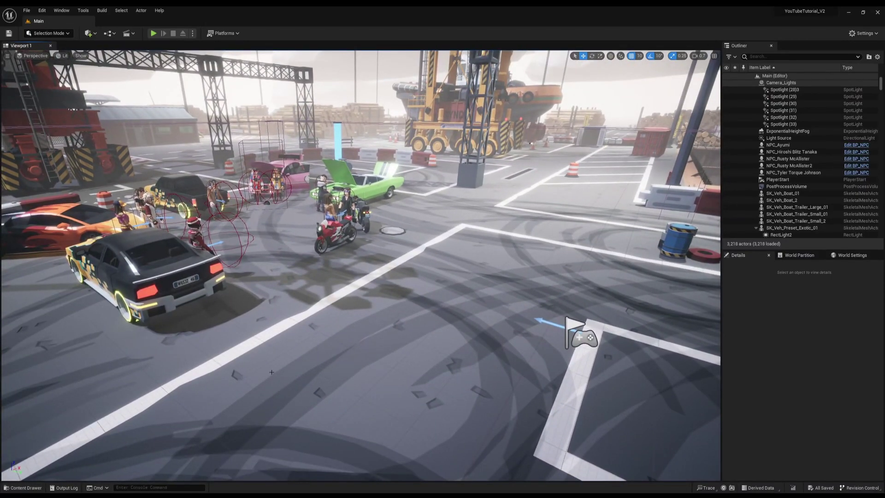
pyautogui.rightClick(270, 372)
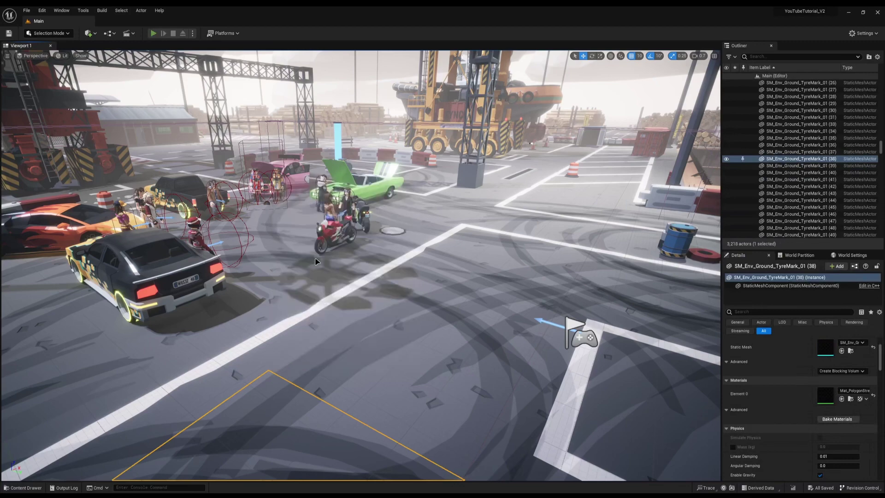
pyautogui.click(153, 34)
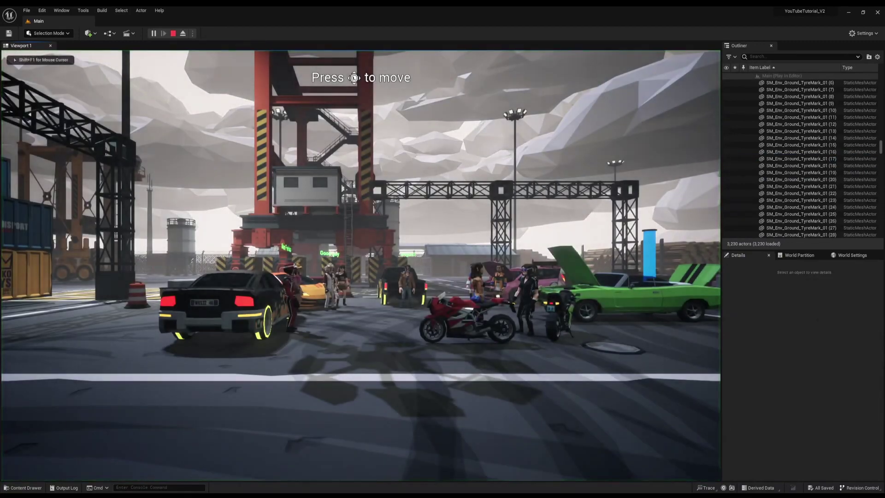
pyautogui.press('w')
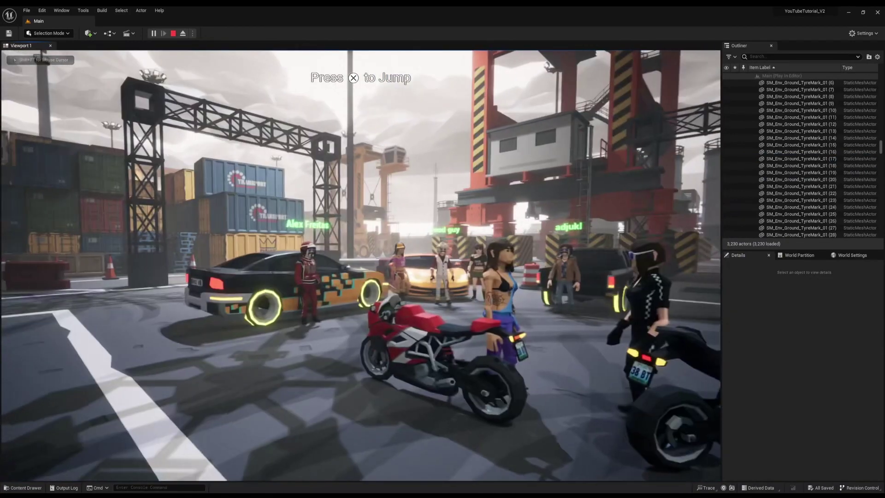
pyautogui.press('w')
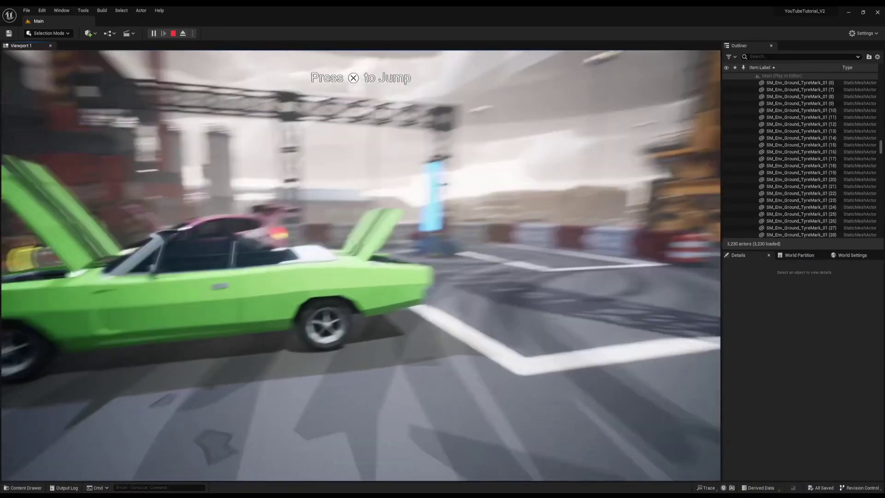
pyautogui.press('space')
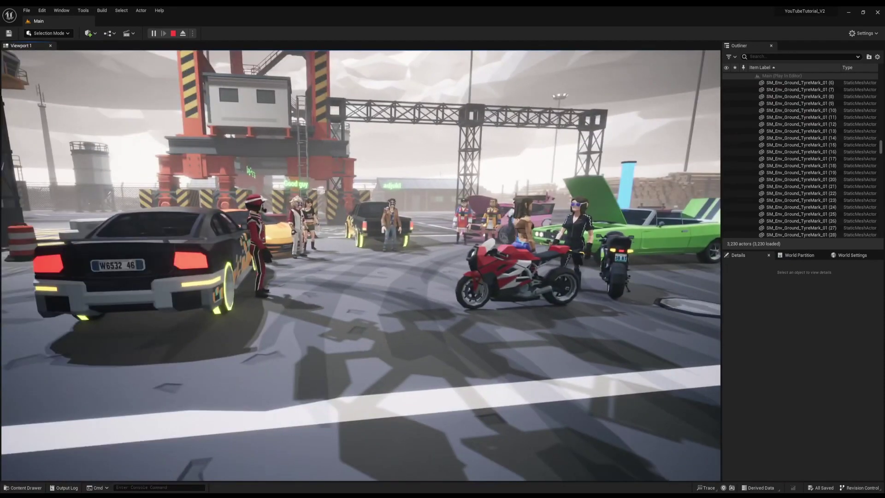
pyautogui.press('Escape')
# Create a Dialogue Blueprint named DB_Player in the Blueprints/Dialogue folder and open it
pyautogui.moveTo(613, 339)
pyautogui.mouseDown(button='right')
pyautogui.moveTo(649, 352)
pyautogui.moveTo(614, 340)
pyautogui.mouseUp(button='right')
pyautogui.press('s')
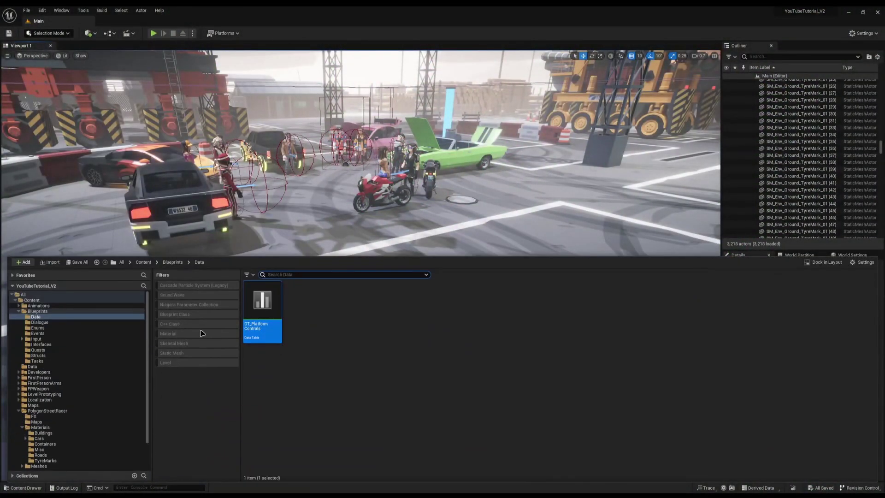
pyautogui.click(36, 322)
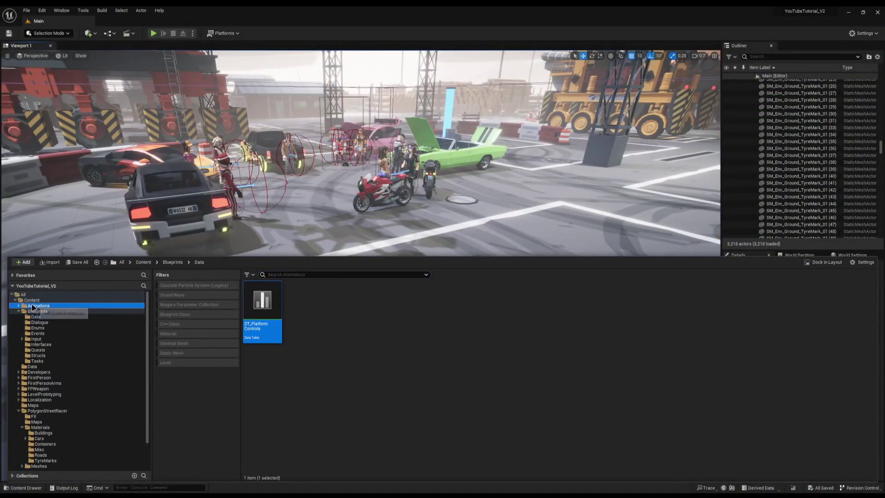
pyautogui.rightClick(387, 399)
pyautogui.moveTo(434, 350)
pyautogui.click(514, 362)
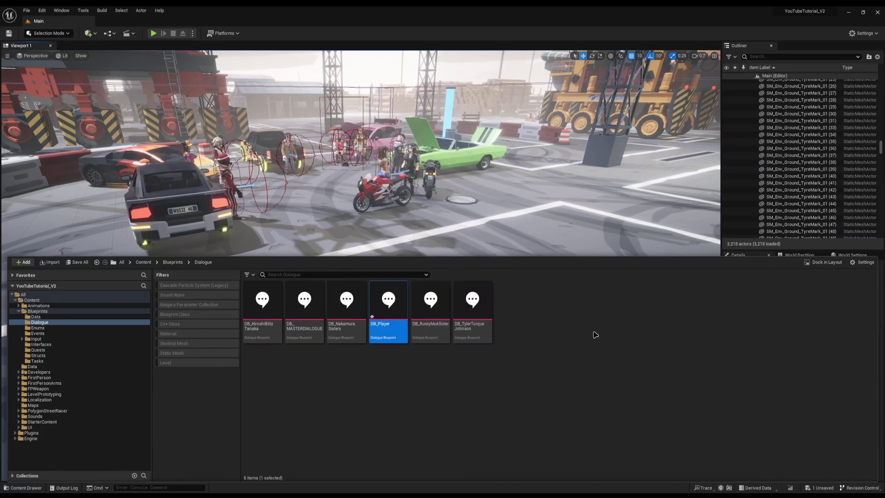
pyautogui.doubleClick(389, 304)
# Clear the default dialogue text of the Player root node
pyautogui.moveTo(381, 193); pyautogui.dragTo(258, 193)
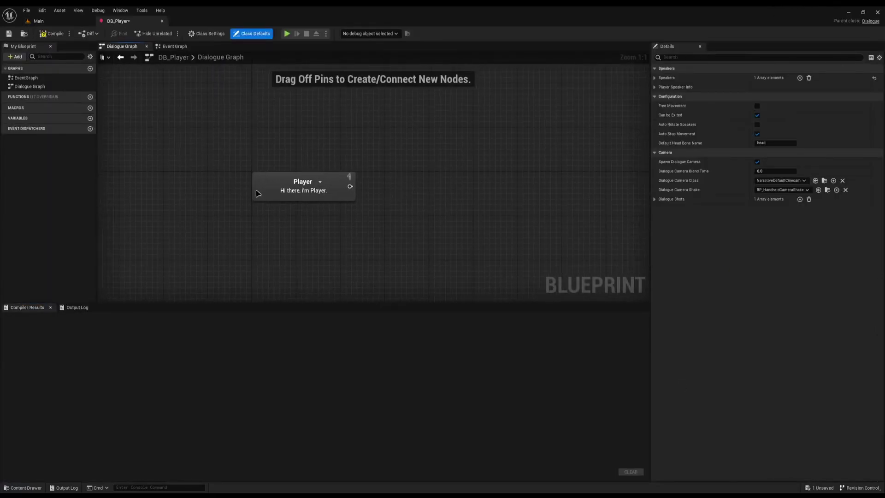
pyautogui.click(258, 194)
pyautogui.click(787, 106)
pyautogui.press('BackSpace')
pyautogui.click(408, 220)
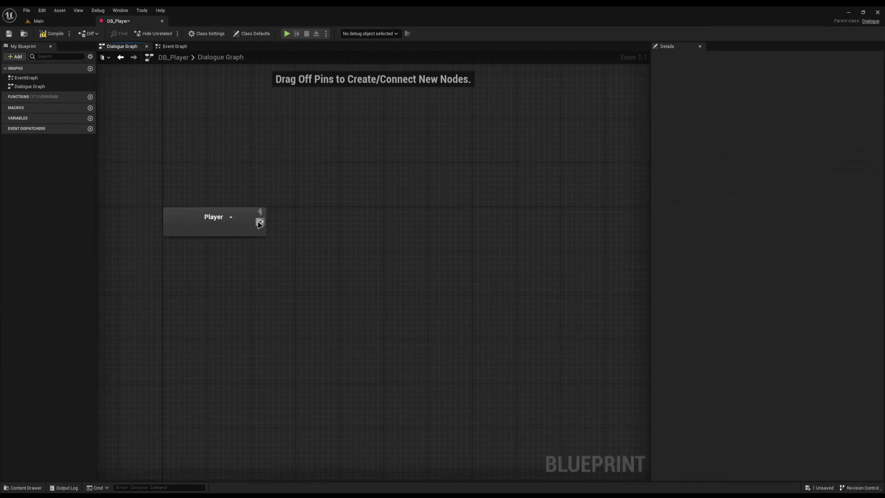
pyautogui.moveTo(260, 224); pyautogui.dragTo(296, 226)
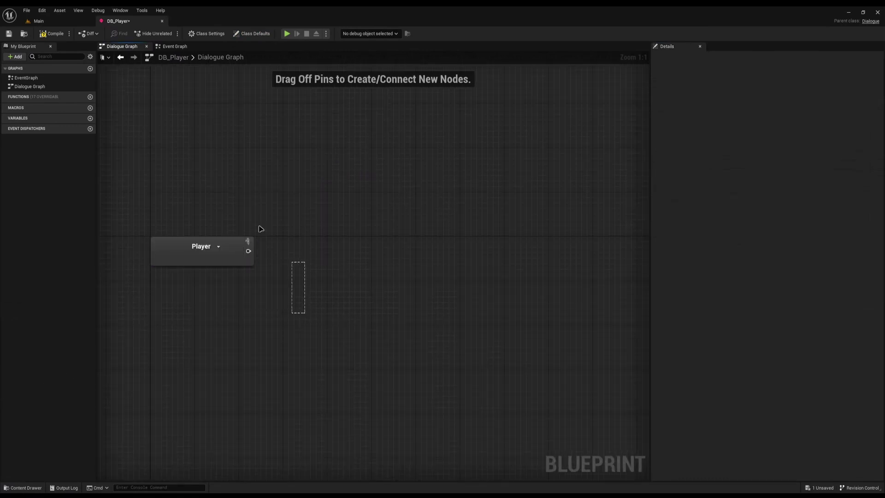
pyautogui.moveTo(259, 225); pyautogui.dragTo(224, 204)
pyautogui.moveTo(237, 197); pyautogui.dragTo(210, 273)
pyautogui.click(280, 271)
# Add a Player dialogue line reading "Ahh poop. Here we go again. Back at the race track. Lets go and see who the contenders are."
pyautogui.rightClick(308, 168)
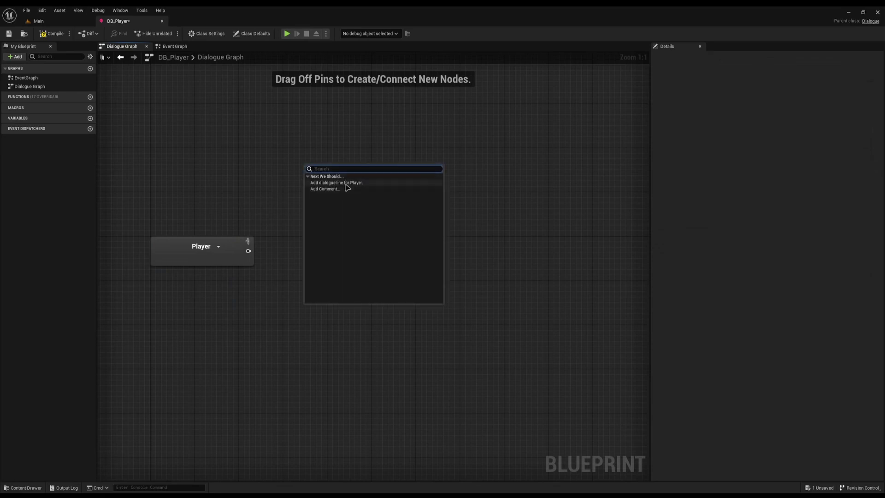
pyautogui.click(343, 183)
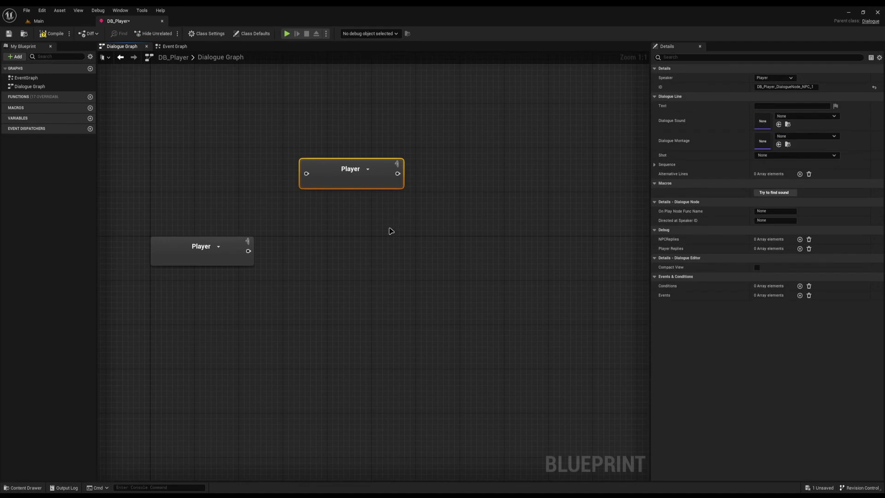
pyautogui.moveTo(392, 238); pyautogui.dragTo(404, 250, button='right')
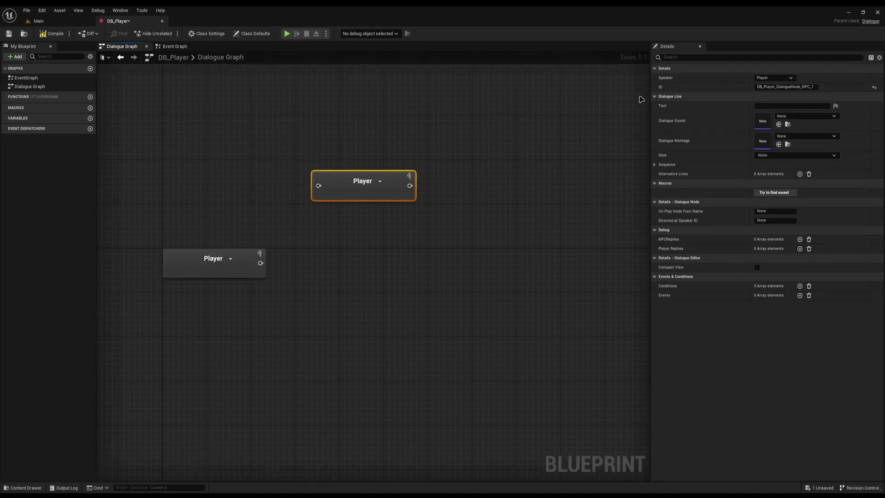
pyautogui.click(760, 107)
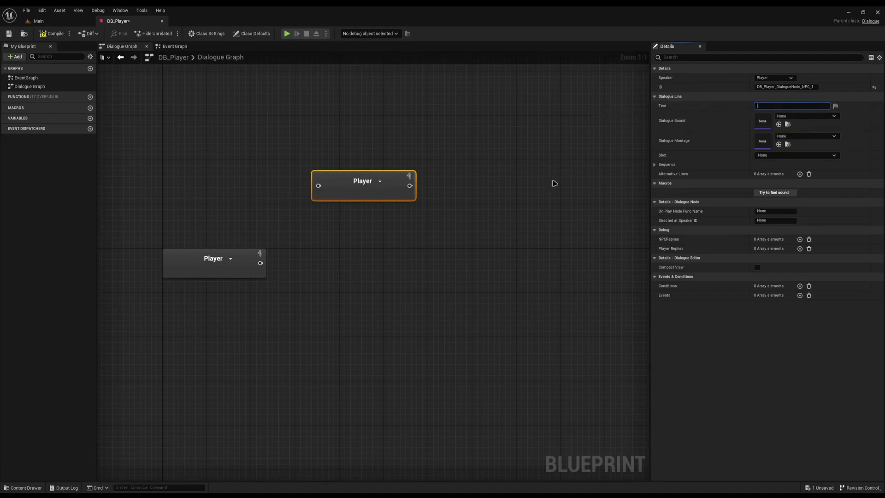
pyautogui.write('Ahh poop. Here we go again. Back at the race track. Lets go and see who the contenders are.')
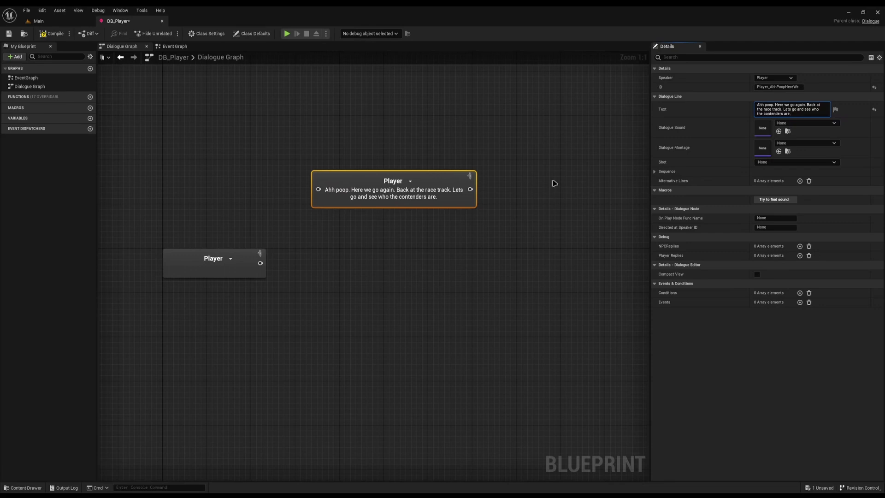
pyautogui.click(804, 123)
pyautogui.click(418, 145)
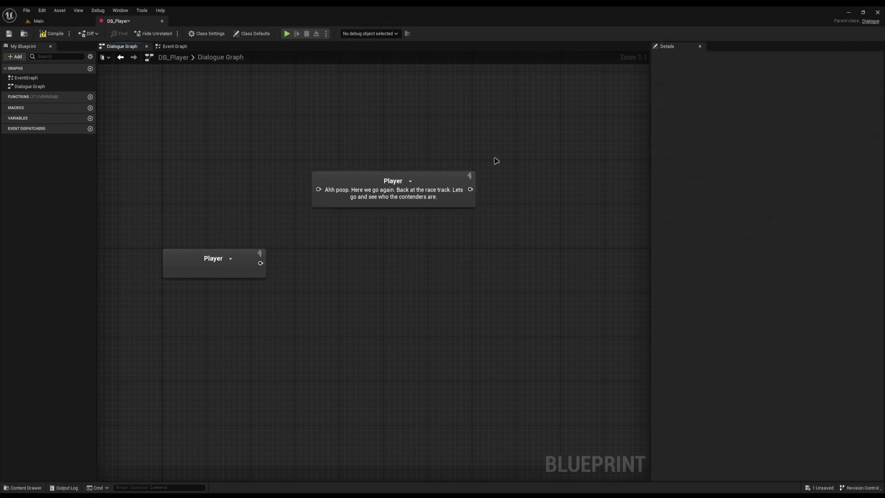
# Switch to Audacity and record the Player's dialogue line on a new audio track
pyautogui.click(465, 197)
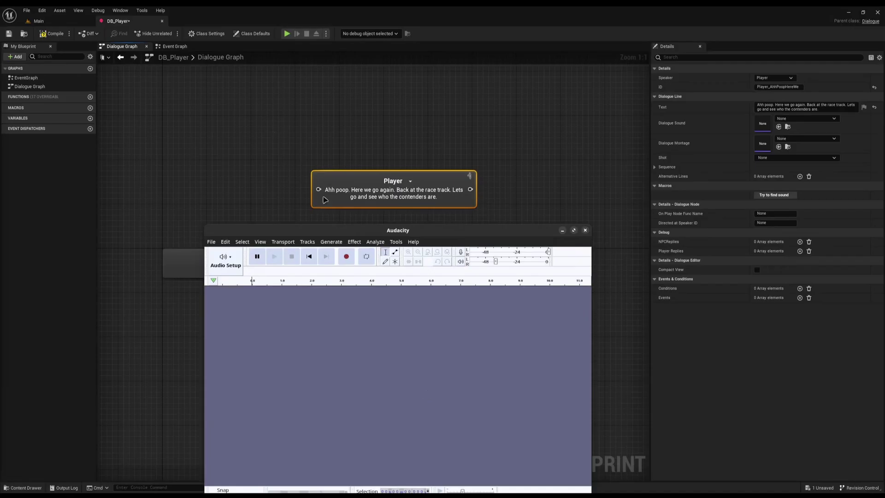
pyautogui.moveTo(407, 230); pyautogui.dragTo(401, 225)
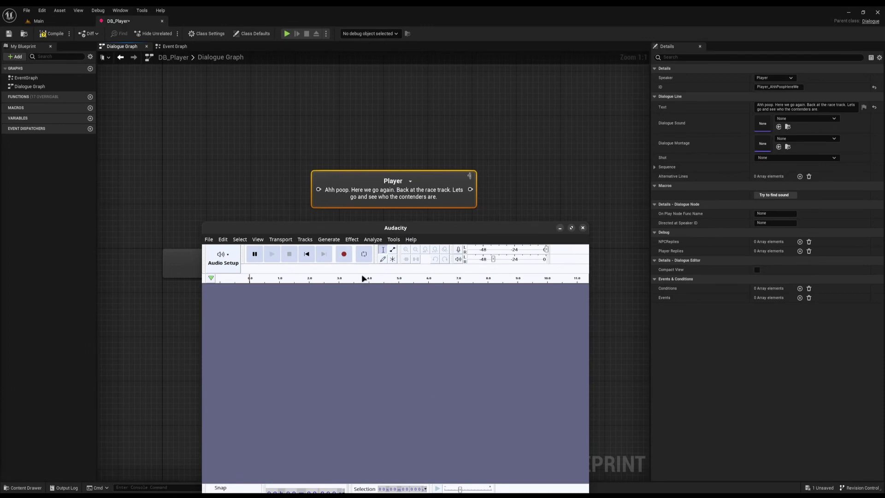
pyautogui.click(343, 254)
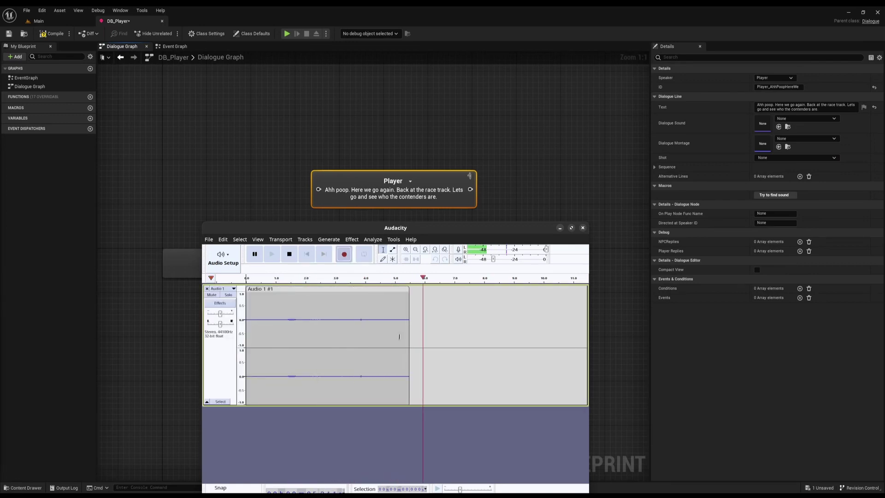
pyautogui.press('space')
# Select the whole recorded clip and apply the Amplify effect to it
pyautogui.click(341, 322)
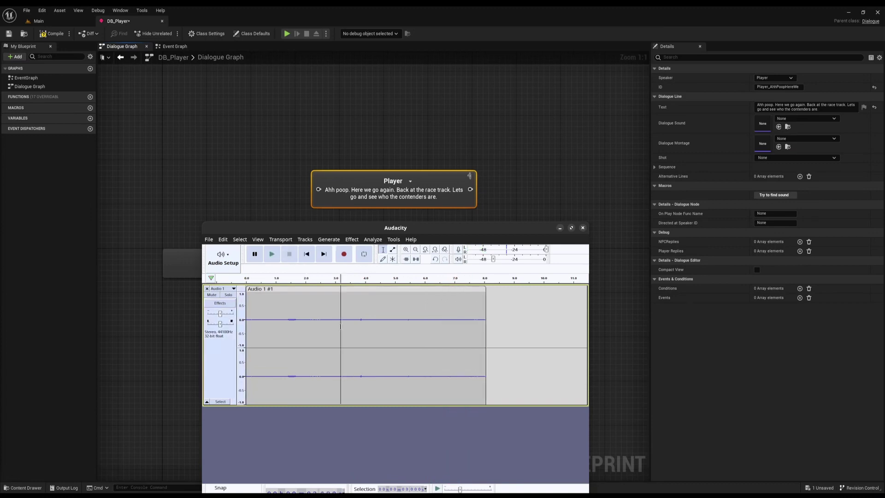
pyautogui.click(366, 288)
pyautogui.click(353, 243)
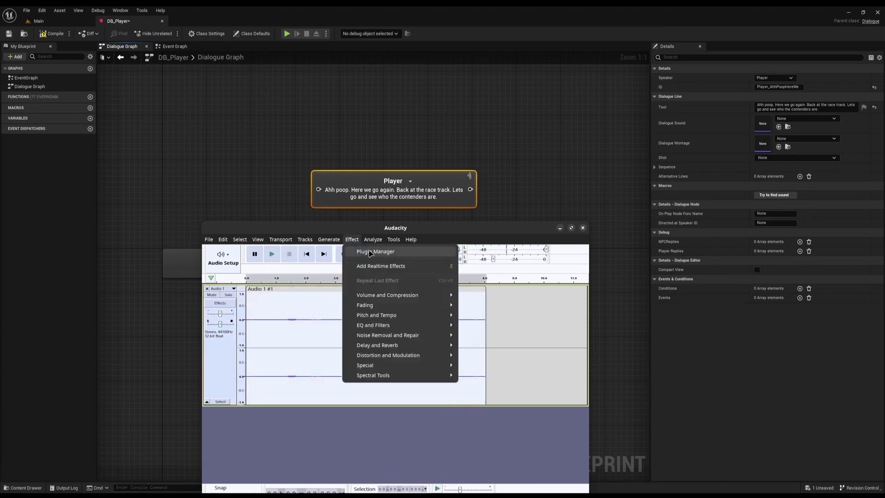
pyautogui.moveTo(410, 300)
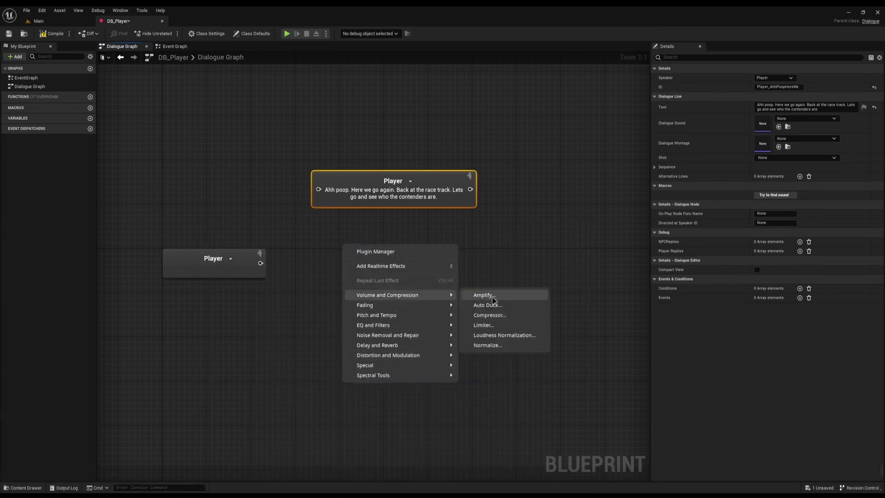
pyautogui.click(484, 295)
pyautogui.click(442, 344)
# Capture a noise profile for Noise Reduction from the silent stretch of about 1.3 seconds at the clip's start
pyautogui.moveTo(285, 382); pyautogui.dragTo(244, 375)
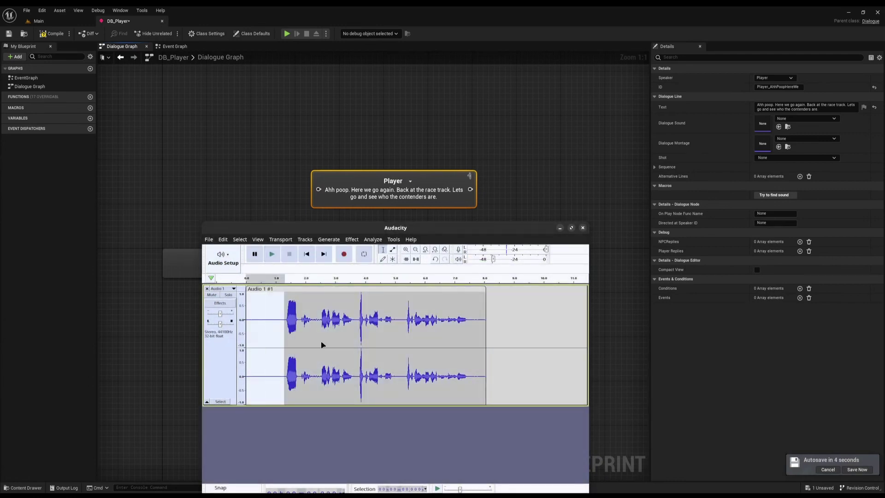
pyautogui.click(352, 239)
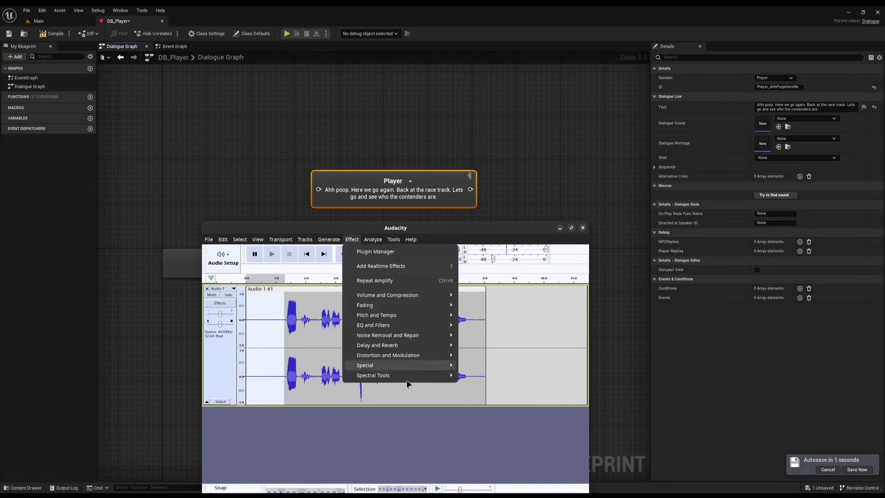
pyautogui.moveTo(446, 342)
pyautogui.click(507, 365)
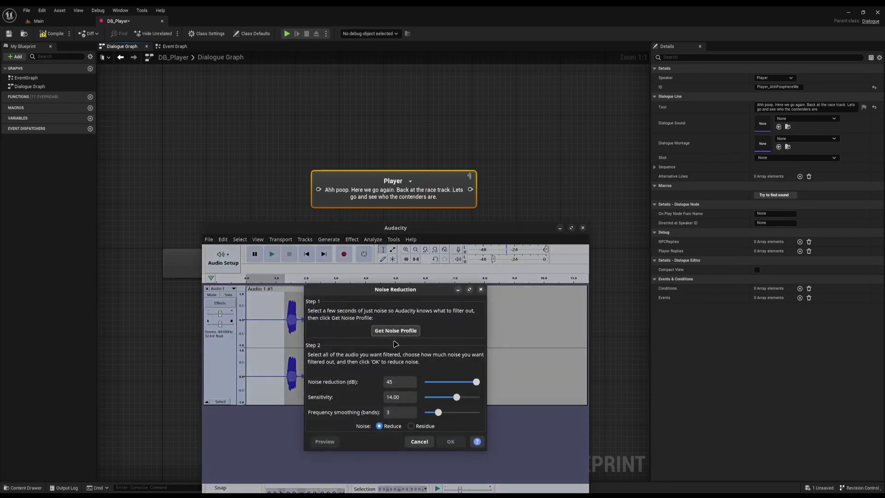
pyautogui.click(392, 334)
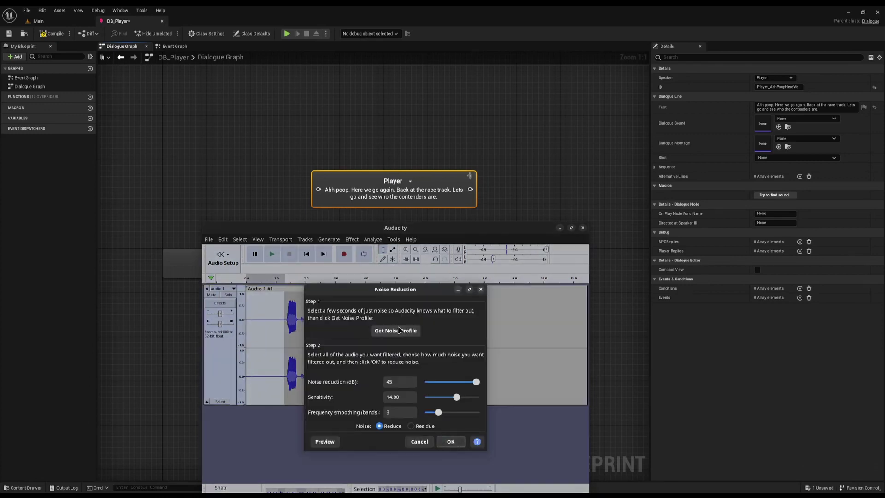
pyautogui.click(399, 329)
# Apply Noise Reduction to the entire recording using the captured noise profile
pyautogui.hotkey('ctrl', 'a')
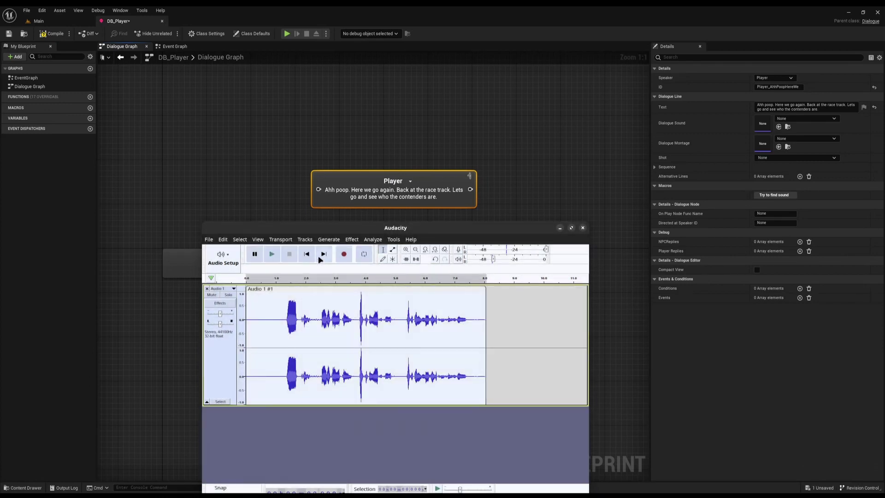
pyautogui.click(352, 239)
pyautogui.moveTo(401, 336)
pyautogui.click(496, 368)
pyautogui.click(455, 441)
# Apply Reverb with the Vocal II factory preset to the recording and play it back
pyautogui.click(314, 209)
pyautogui.moveTo(350, 313)
pyautogui.click(443, 334)
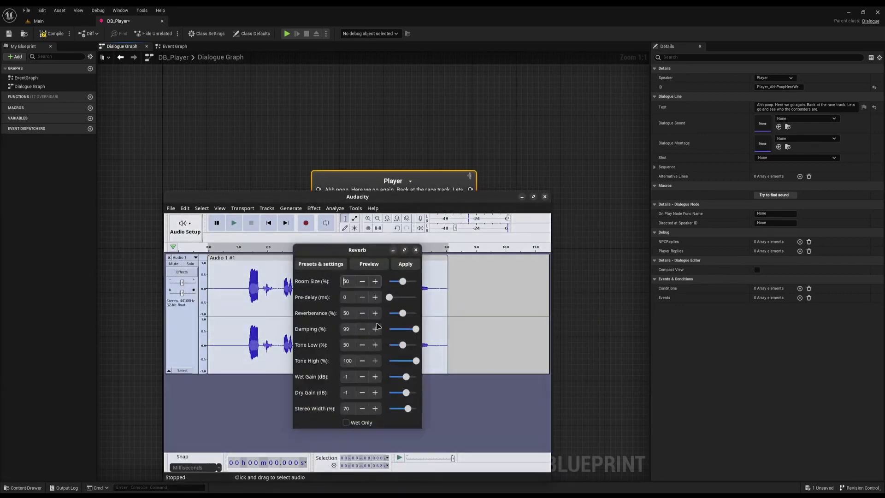
pyautogui.click(324, 266)
pyautogui.moveTo(337, 316)
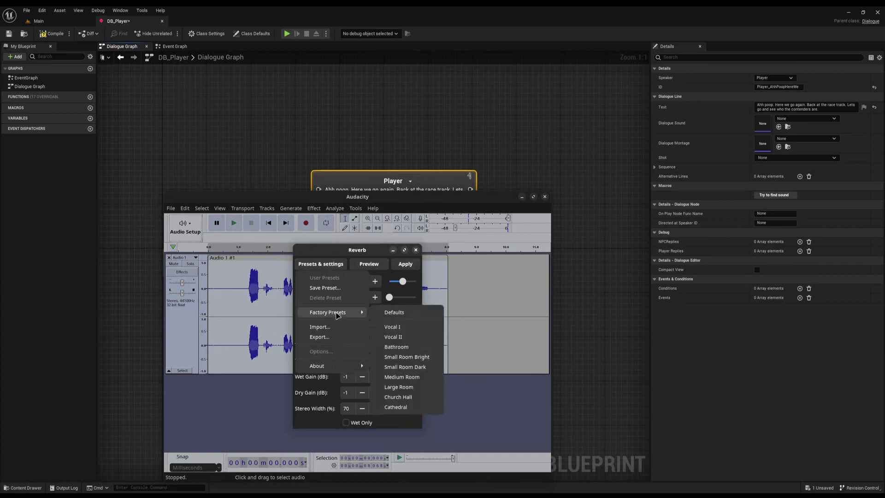
pyautogui.click(398, 338)
pyautogui.click(405, 264)
pyautogui.press('space')
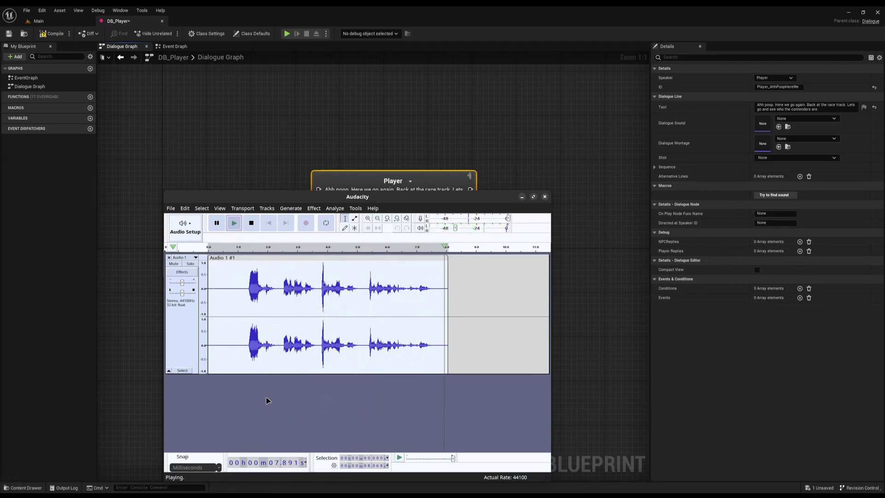
# Export the processed recording as a WAV file, accepting the export settings, and return to the DB_Player blueprint
pyautogui.click(170, 209)
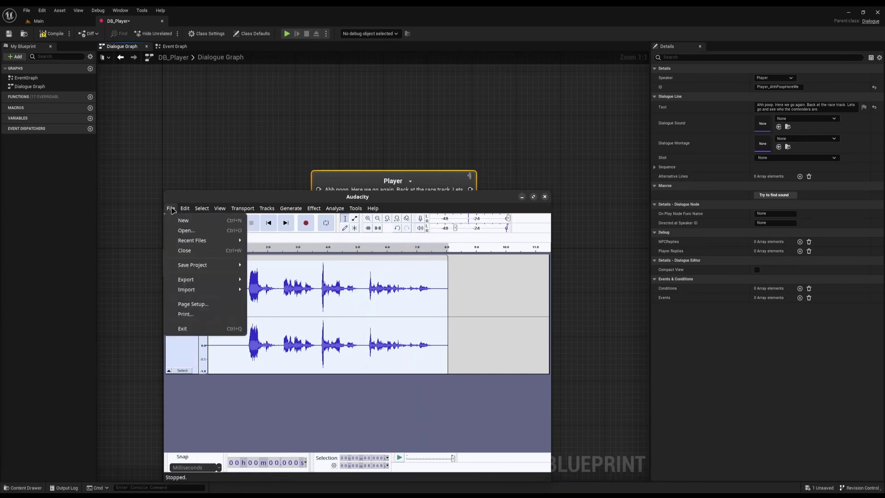
pyautogui.moveTo(199, 280)
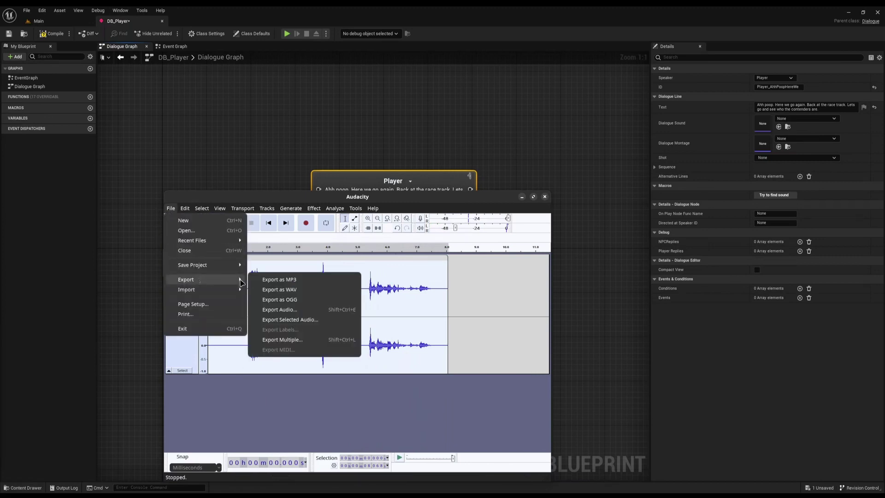
pyautogui.click(280, 291)
pyautogui.press('Return')
pyautogui.click(456, 139)
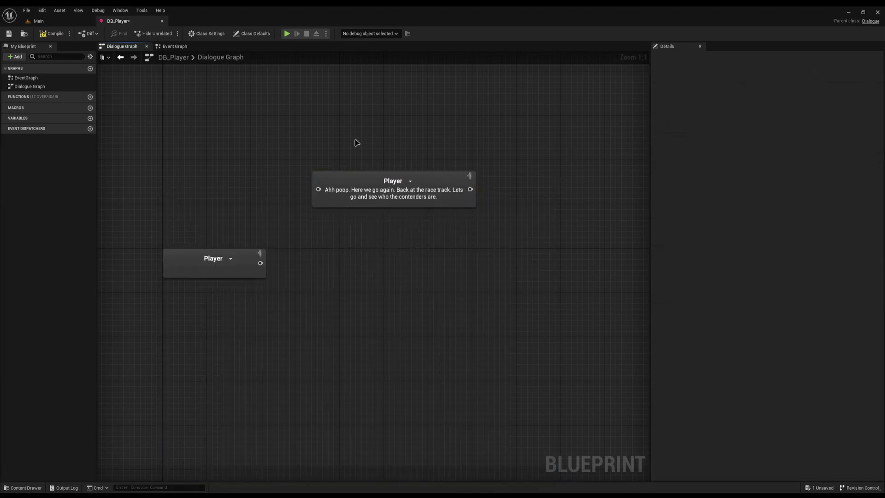
# Assign the AhhPoopHereWeGoAgain sound wave as the Dialogue Sound of the "Ahh poop" Player node
pyautogui.click(416, 206)
pyautogui.click(801, 119)
pyautogui.write('ahhpoo')
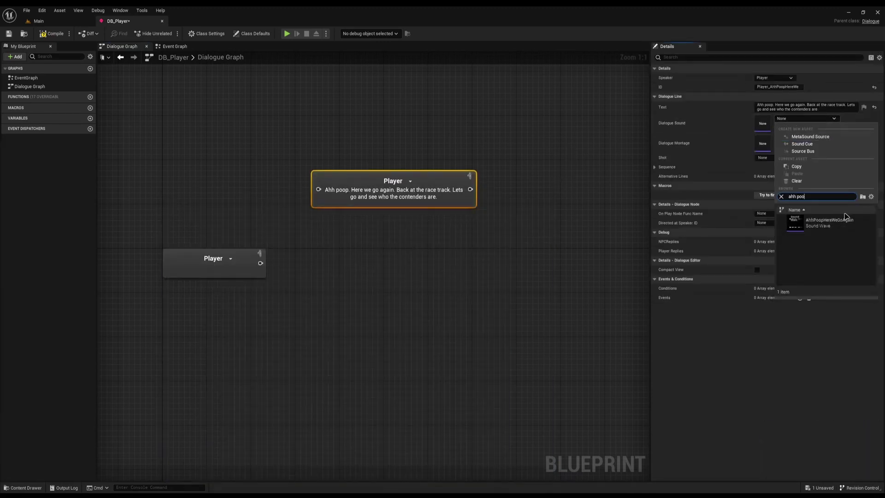
pyautogui.click(847, 215)
pyautogui.click(504, 257)
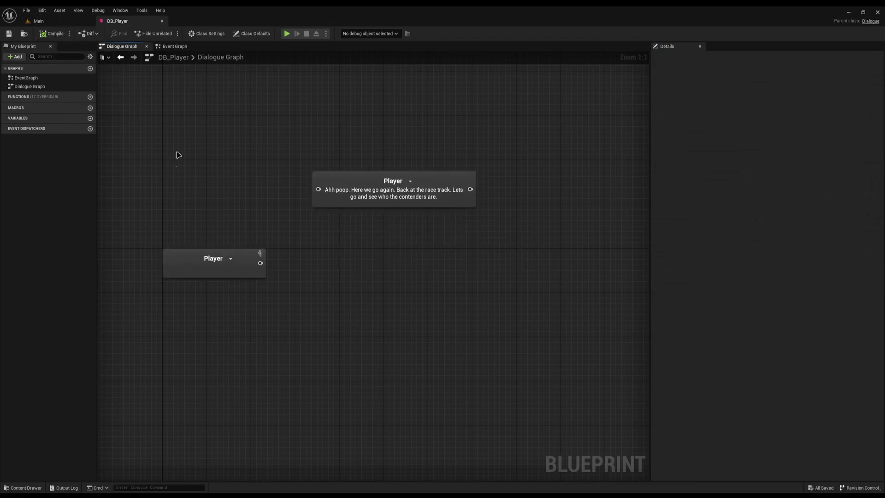
# Open the Level Blueprint of the Main level, looking at the player start in the level
pyautogui.click(43, 22)
pyautogui.press('s')
pyautogui.moveTo(227, 254)
pyautogui.mouseDown(button='right')
pyautogui.moveTo(290, 271)
pyautogui.moveTo(237, 268)
pyautogui.moveTo(236, 251)
pyautogui.mouseUp(button='right')
pyautogui.press('w')
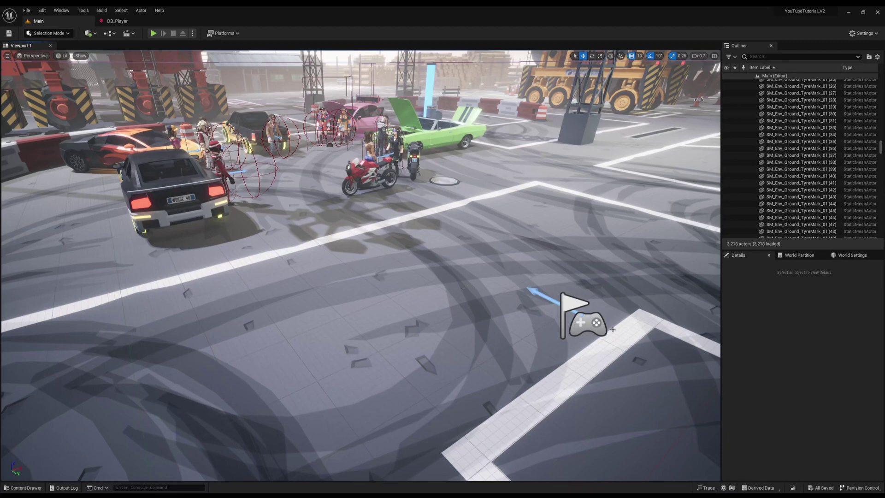
pyautogui.moveTo(509, 212); pyautogui.dragTo(542, 243, button='right')
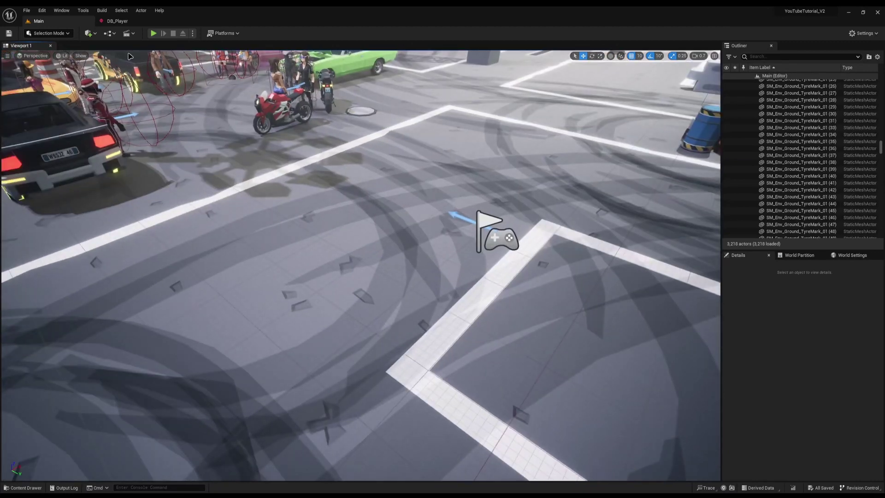
pyautogui.click(110, 34)
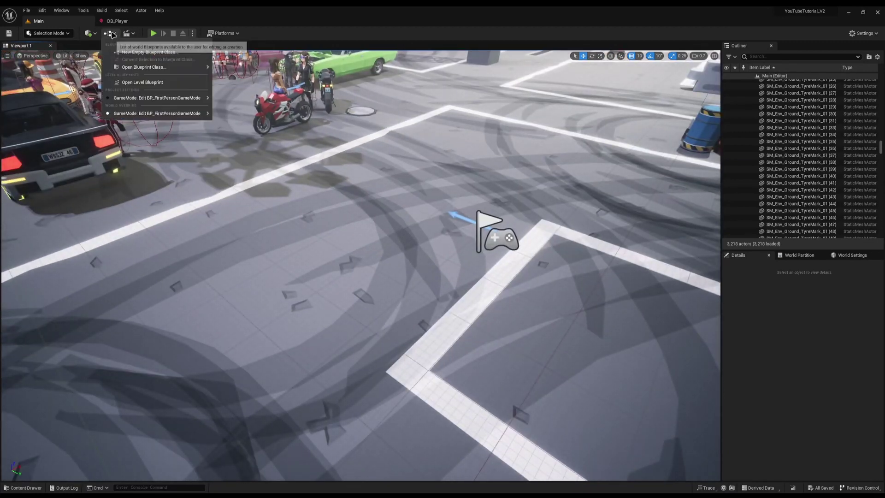
pyautogui.click(141, 83)
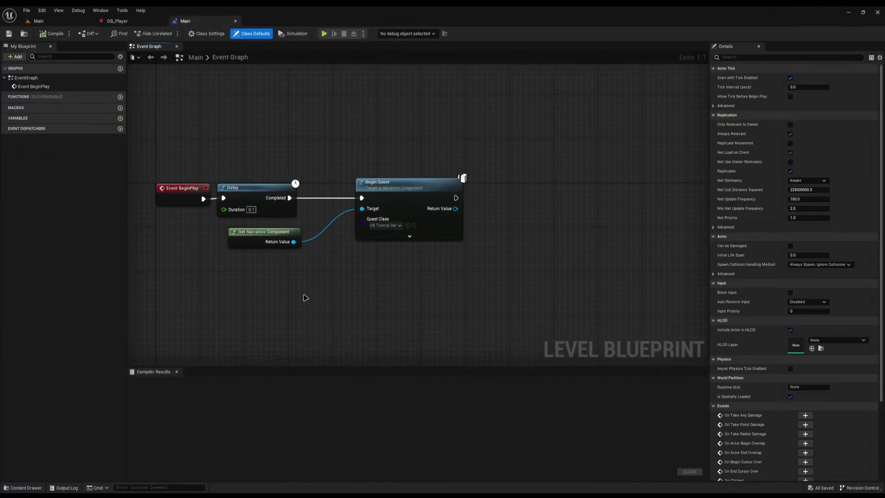
pyautogui.click(38, 20)
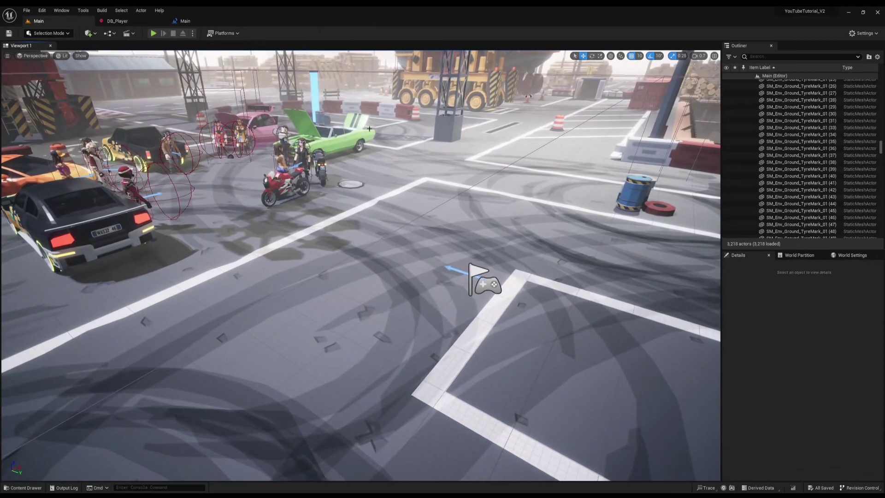
pyautogui.click(175, 21)
# Add a Begin Dialogue node from Get Narrative Component, run it after Begin Quest, and tidy its target wire with a reroute point
pyautogui.moveTo(259, 211); pyautogui.dragTo(259, 267)
pyautogui.moveTo(331, 292); pyautogui.dragTo(302, 281, button='right')
pyautogui.moveTo(235, 271); pyautogui.dragTo(404, 168)
pyautogui.write('begin dia')
pyautogui.press('Return')
pyautogui.moveTo(491, 234); pyautogui.dragTo(518, 168)
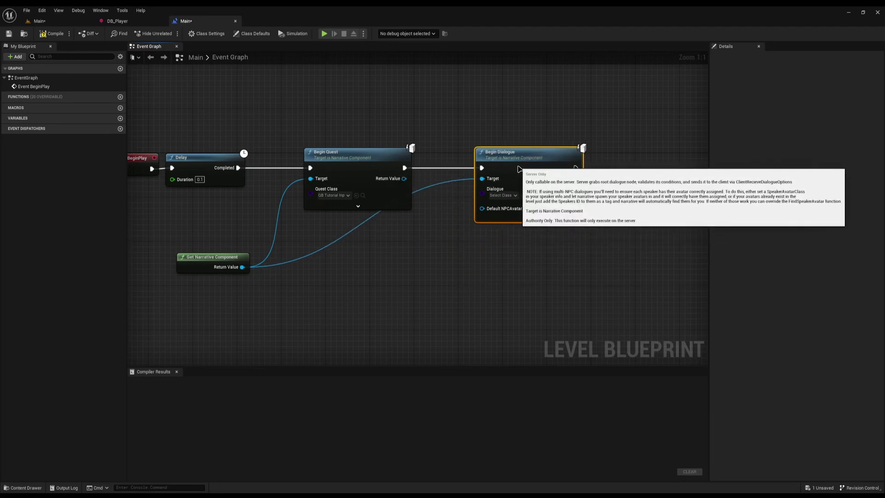
pyautogui.doubleClick(422, 190)
pyautogui.moveTo(422, 188); pyautogui.dragTo(405, 276)
# Copy the "Ahh poop" node's ID from DB_Player and set it as Start from ID on the Begin Dialogue node
pyautogui.click(118, 20)
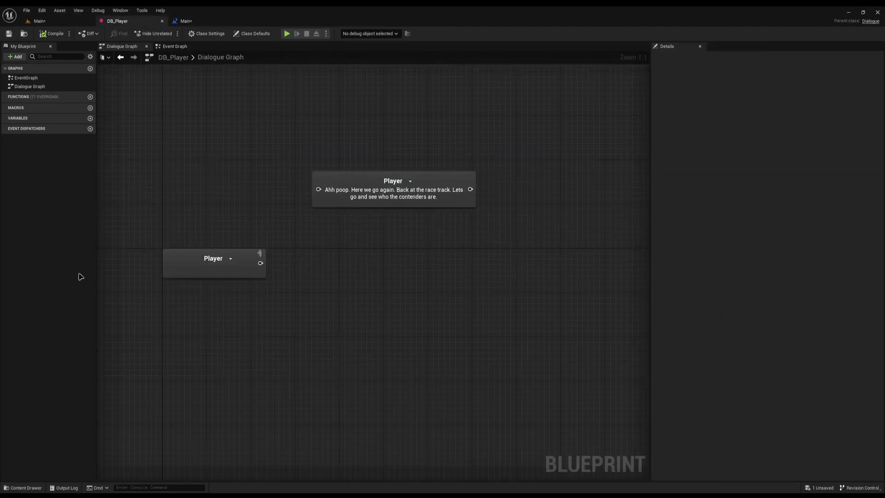
pyautogui.click(373, 198)
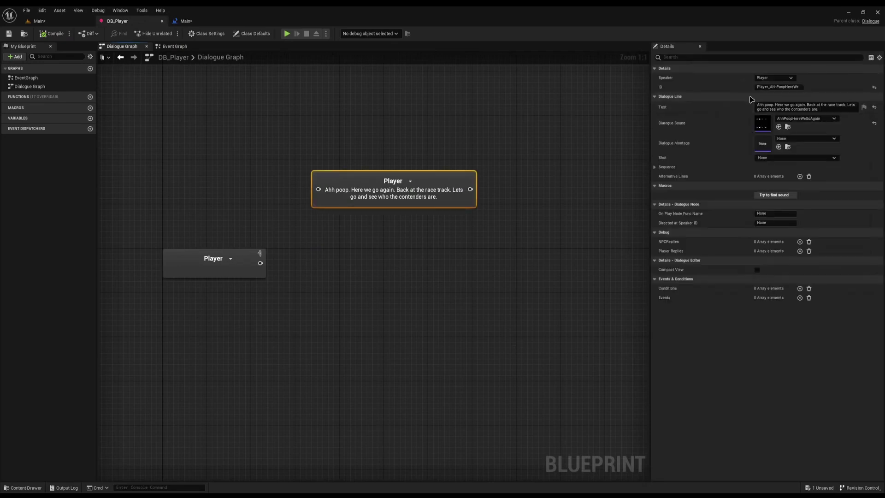
pyautogui.click(784, 87)
pyautogui.hotkey('ctrl', 'c')
pyautogui.click(185, 20)
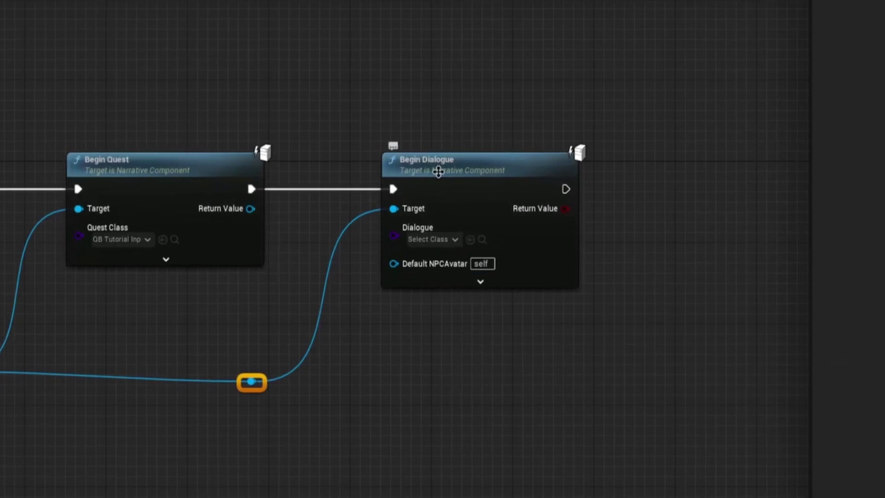
pyautogui.click(480, 281)
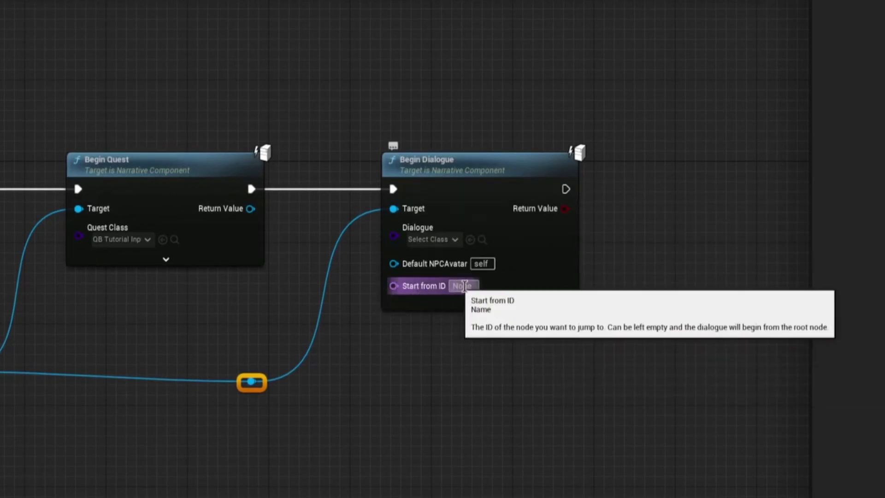
pyautogui.click(462, 285)
pyautogui.hotkey('ctrl', 'v')
pyautogui.press('Return')
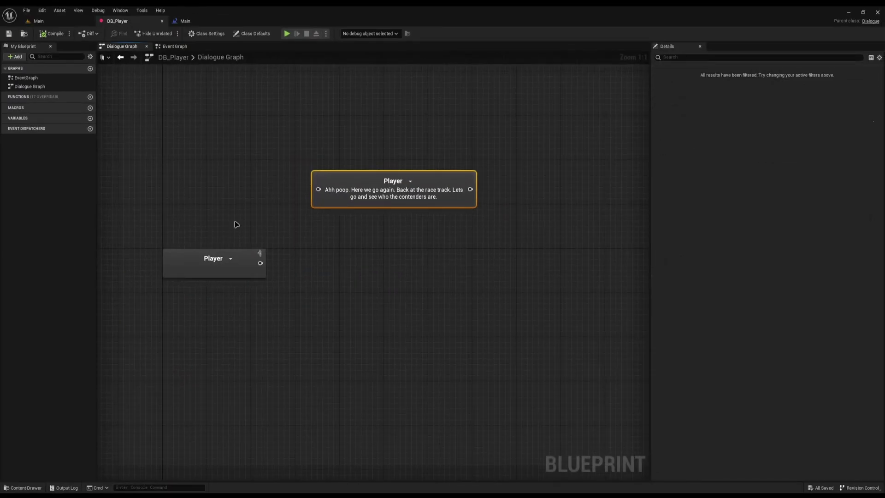
# Reposition the "Ahh poop" Player node farther from the root node in the DB_Player dialogue graph
pyautogui.moveTo(192, 134); pyautogui.dragTo(234, 295)
pyautogui.moveTo(360, 165); pyautogui.dragTo(430, 274)
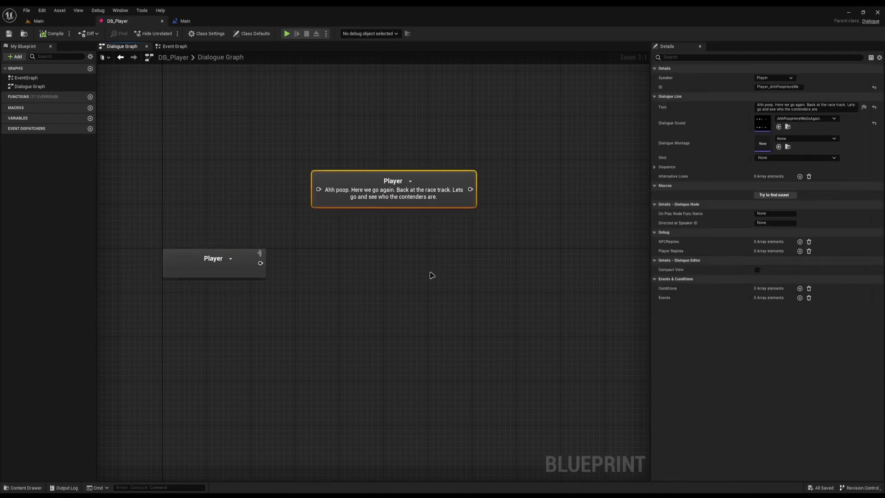
pyautogui.moveTo(406, 191); pyautogui.dragTo(462, 159)
pyautogui.moveTo(426, 305); pyautogui.dragTo(387, 333, button='right')
pyautogui.moveTo(430, 167); pyautogui.dragTo(408, 101)
pyautogui.moveTo(429, 340); pyautogui.dragTo(415, 365, button='right')
pyautogui.moveTo(397, 138); pyautogui.dragTo(447, 199)
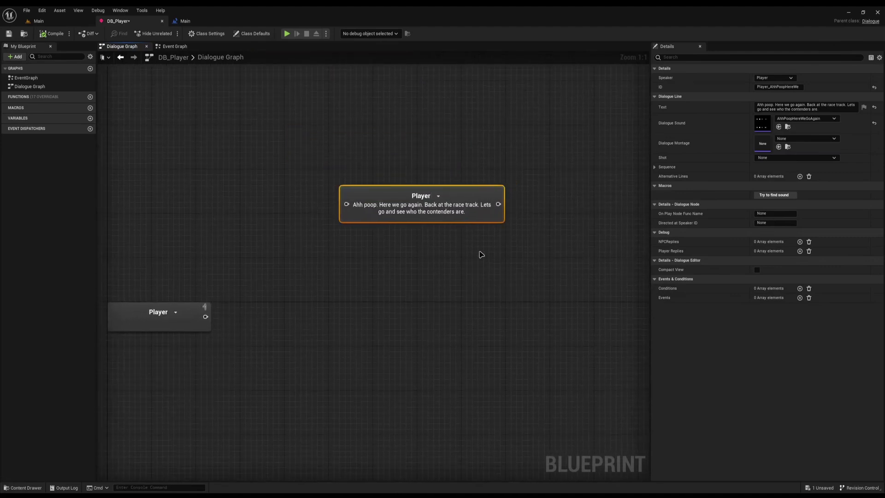
pyautogui.moveTo(469, 233); pyautogui.dragTo(242, 277, button='right')
pyautogui.moveTo(289, 214); pyautogui.dragTo(586, 181)
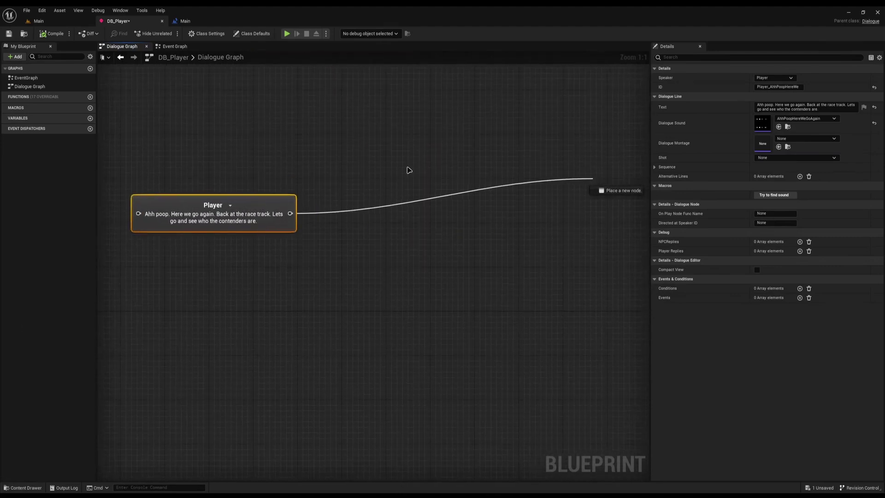
pyautogui.moveTo(230, 278); pyautogui.dragTo(401, 235, button='right')
pyautogui.click(401, 238)
pyautogui.moveTo(310, 172)
pyautogui.mouseDown()
pyautogui.moveTo(171, 286)
pyautogui.moveTo(221, 192)
pyautogui.moveTo(318, 172)
pyautogui.mouseUp()
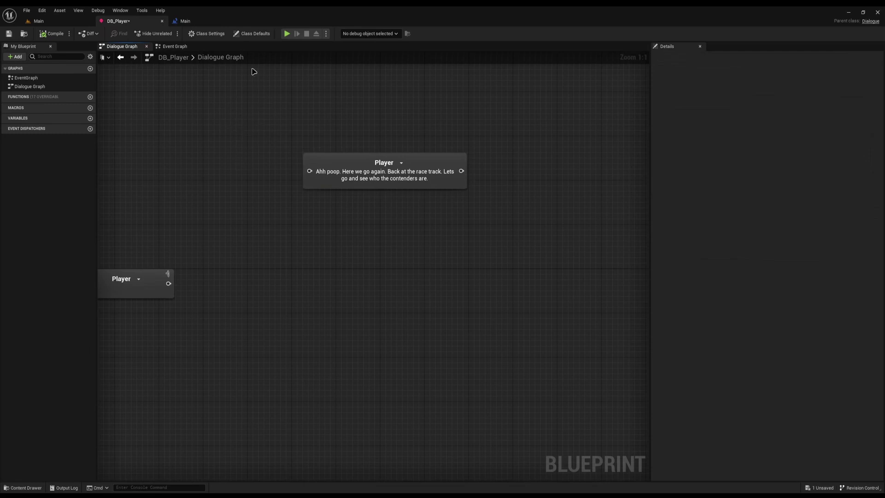
# Disable Can Be Exited and Auto Stop Movement in DB_Player's class defaults and compile the blueprint
pyautogui.click(264, 33)
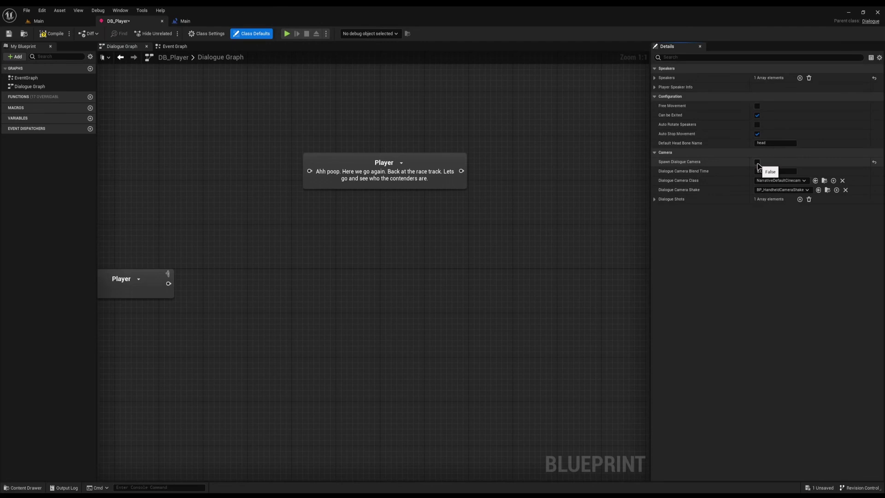
pyautogui.click(757, 134)
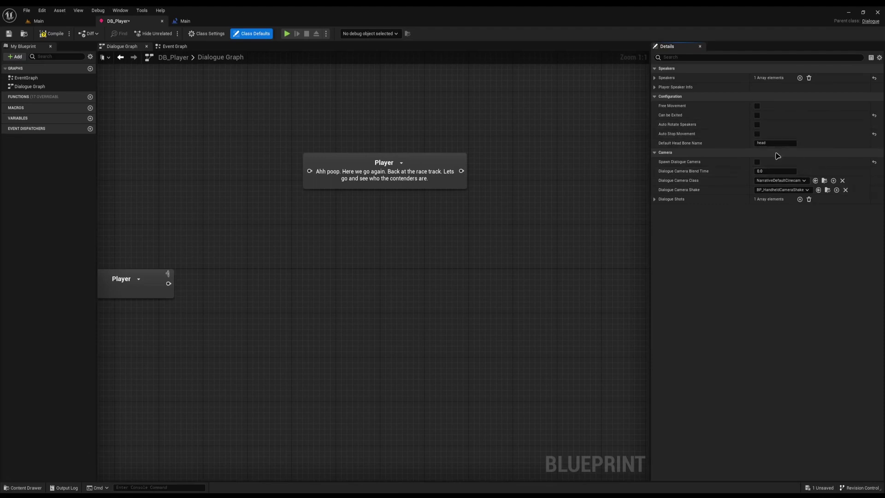
pyautogui.click(48, 37)
# Set the Dialogue class of the level blueprint's Begin Dialogue node to DB_Player
pyautogui.click(183, 21)
pyautogui.click(503, 195)
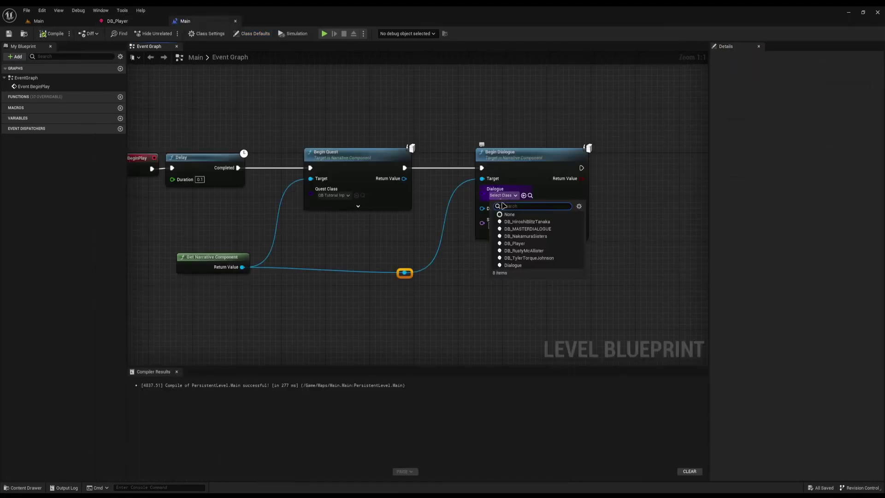
pyautogui.click(515, 243)
# Play the Main level to test the Player's opening dialogue line while walking around the characters
pyautogui.click(50, 21)
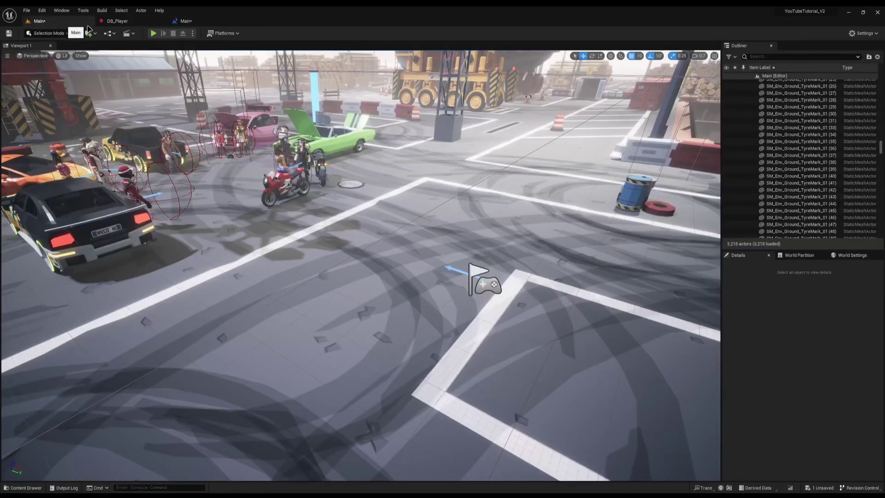
pyautogui.click(154, 34)
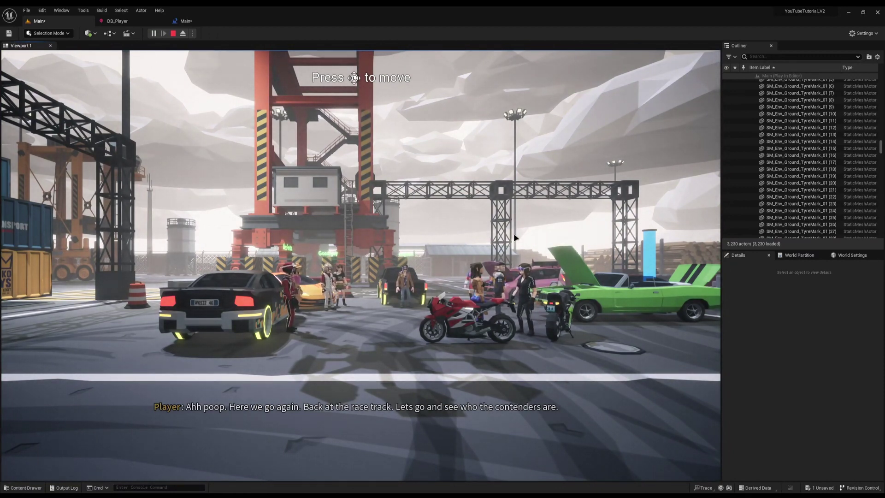
pyautogui.click(514, 237)
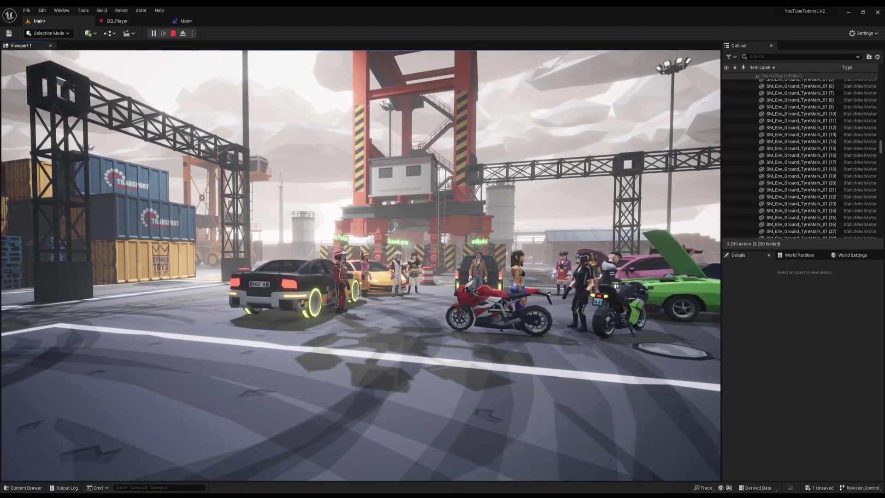
pyautogui.press('w')
pyautogui.press('w')
pyautogui.press('s')
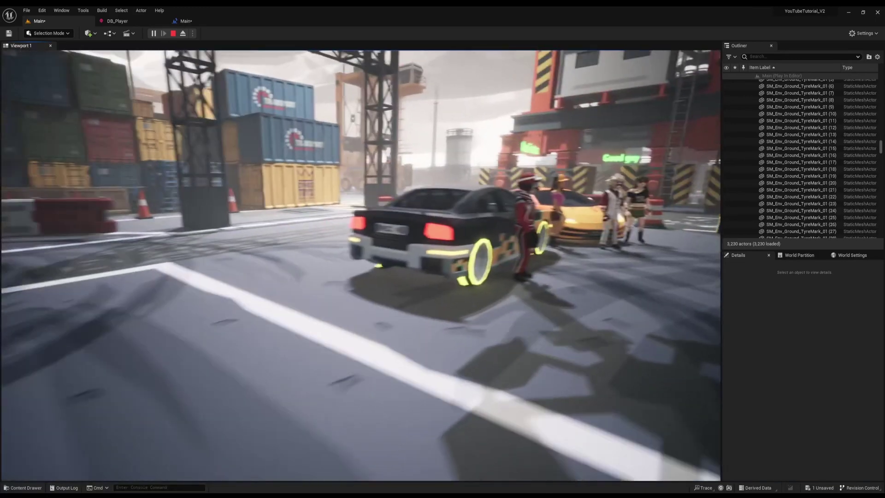
pyautogui.press('w')
pyautogui.press('s')
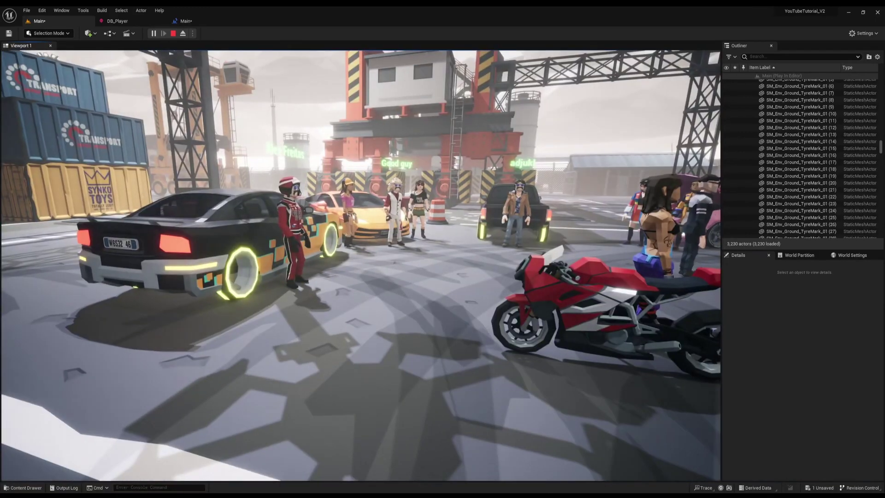
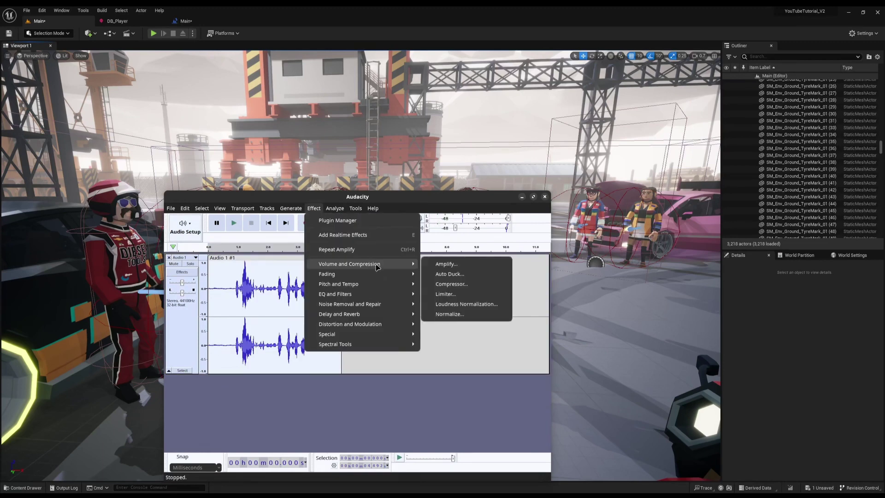
# Capture a noise profile for Noise Reduction from the silent stretch at the start of the new Audacity recording
pyautogui.click(222, 309)
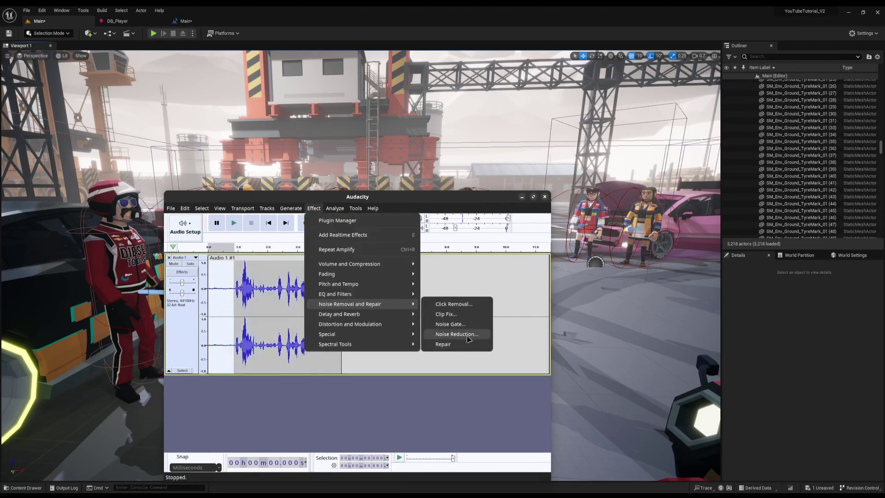
pyautogui.click(466, 335)
pyautogui.click(358, 301)
# Apply Noise Reduction to the whole new voice clip
pyautogui.hotkey('ctrl', 'a')
pyautogui.click(314, 210)
pyautogui.moveTo(405, 302)
pyautogui.click(462, 322)
pyautogui.click(416, 407)
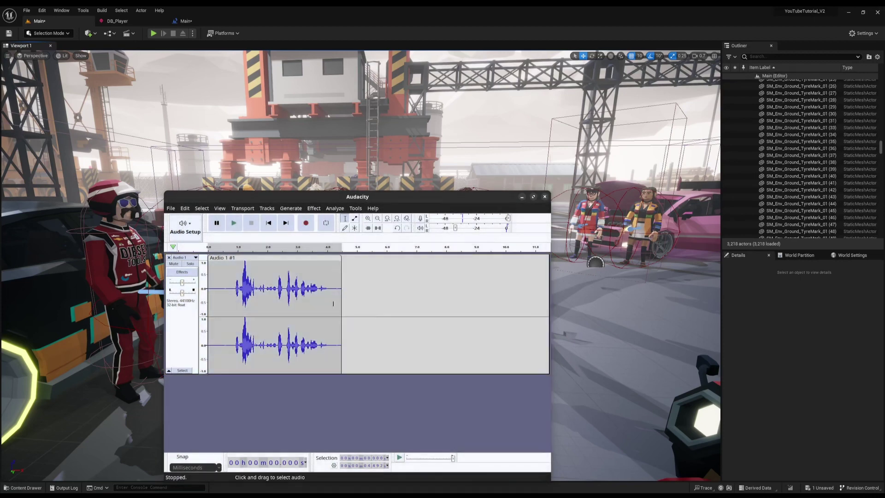
# Apply Reverb with the Vocal II factory preset to the new voice clip
pyautogui.click(314, 208)
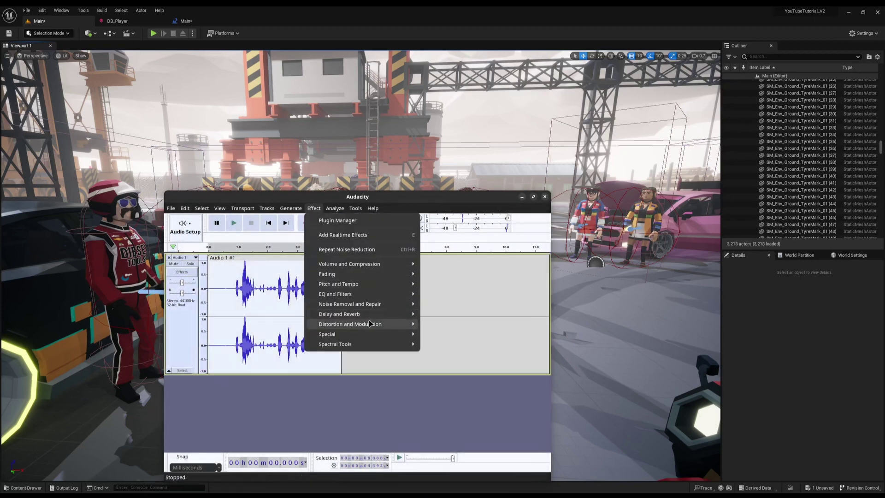
pyautogui.moveTo(405, 312)
pyautogui.click(449, 335)
pyautogui.click(320, 264)
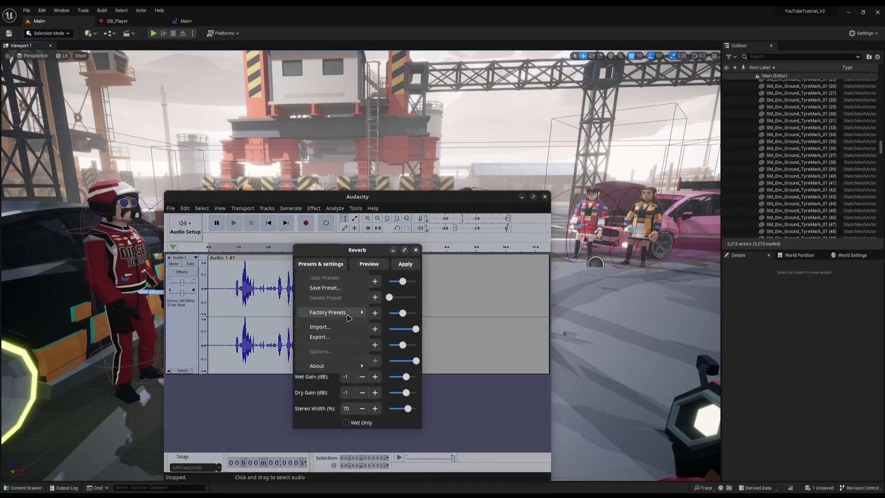
pyautogui.moveTo(332, 312)
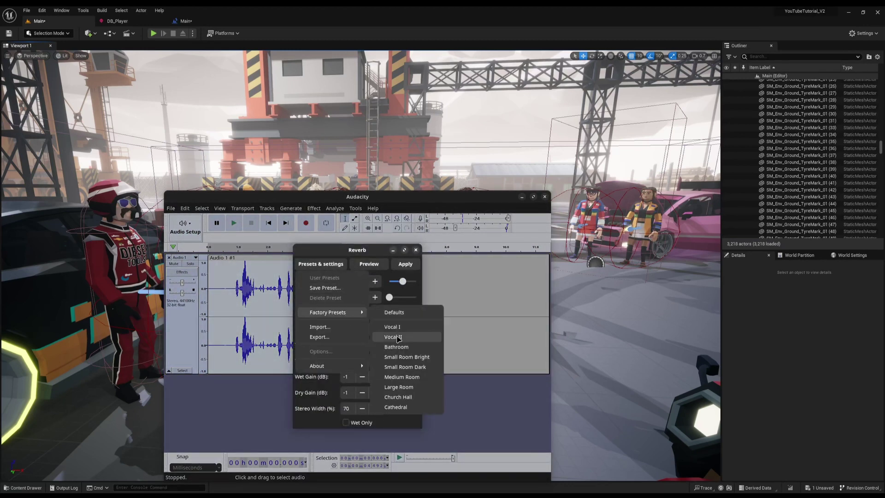
pyautogui.click(398, 337)
pyautogui.click(405, 264)
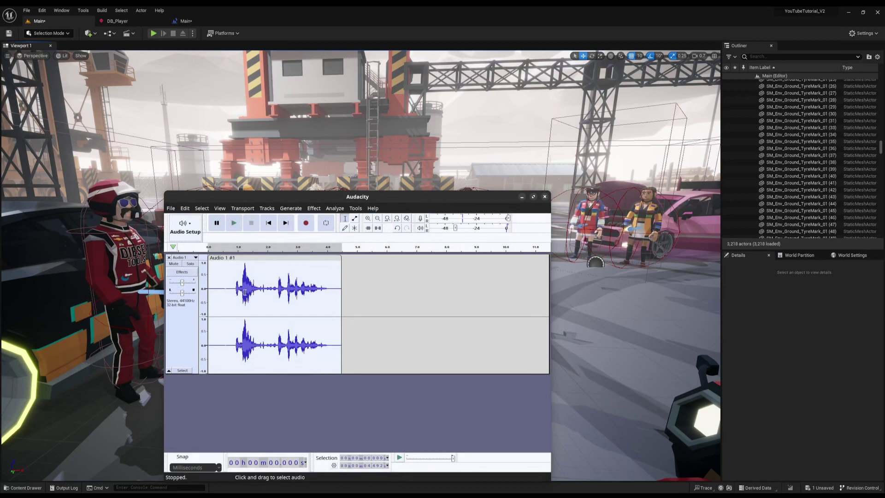
# Export the processed voice clip from Audacity as a WAV file named WellTylerWasADouche
pyautogui.click(171, 208)
pyautogui.moveTo(198, 278)
pyautogui.click(276, 291)
# Switch to Unreal Engine and add a Player dialogue line below the opening line in the DB_Player dialogue graph
pyautogui.click(185, 18)
pyautogui.click(119, 21)
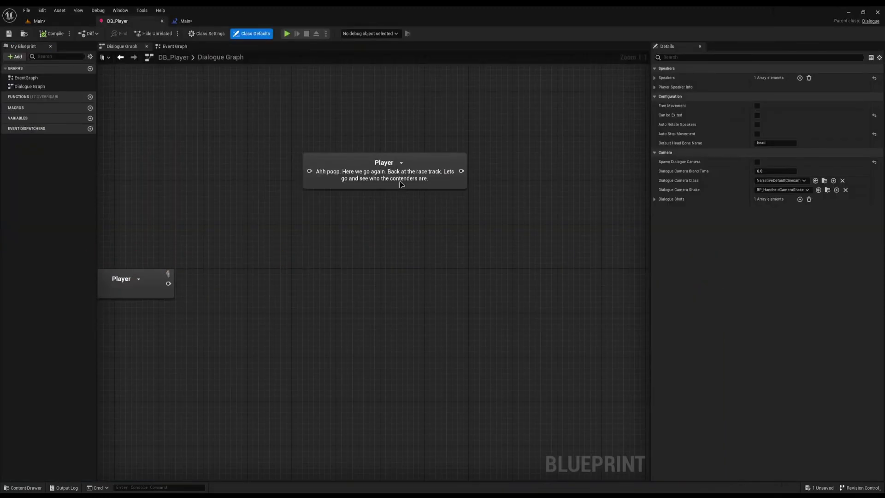
pyautogui.rightClick(305, 252)
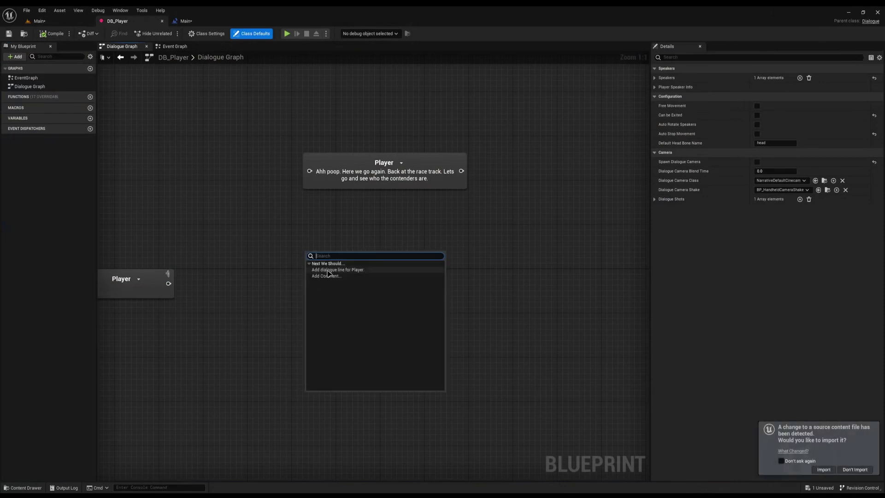
pyautogui.click(327, 270)
# Import the voice file, assign WellTylerWasADouche to the new line and enter "Well Tyler was a bit of a douche, but lets see if the others are okay."
pyautogui.click(823, 469)
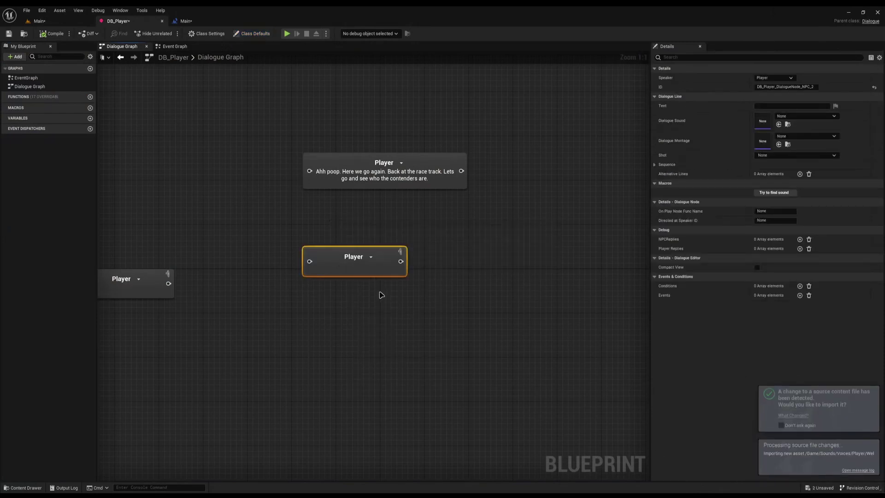
pyautogui.click(807, 118)
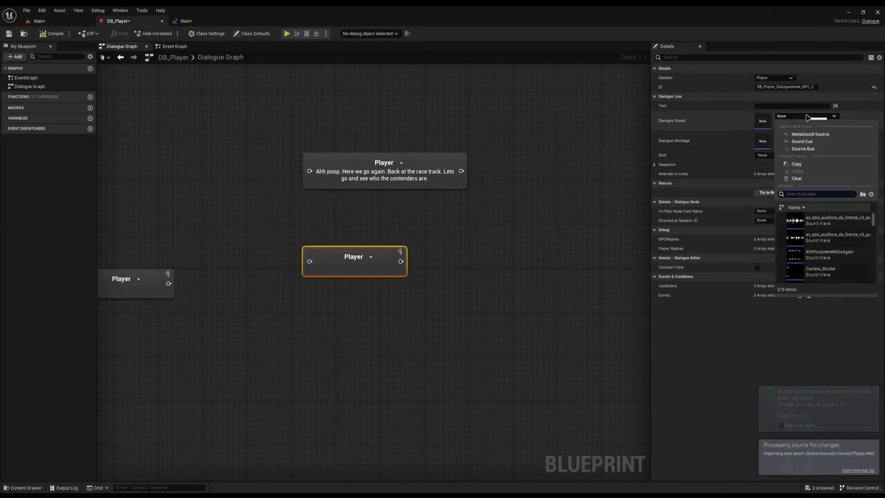
pyautogui.click(762, 107)
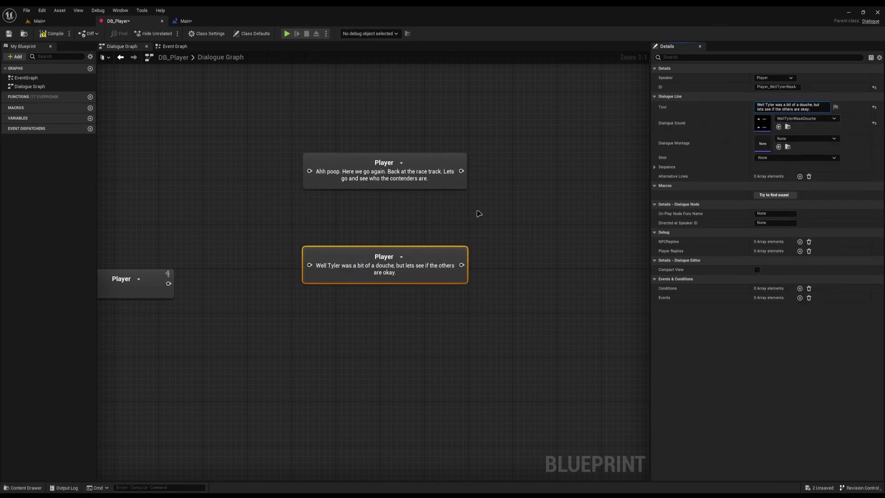
pyautogui.click(270, 219)
# Switch to Audacity, cut the leading silence from the second voice clip and export it again as WAV
pyautogui.moveTo(0, 5)
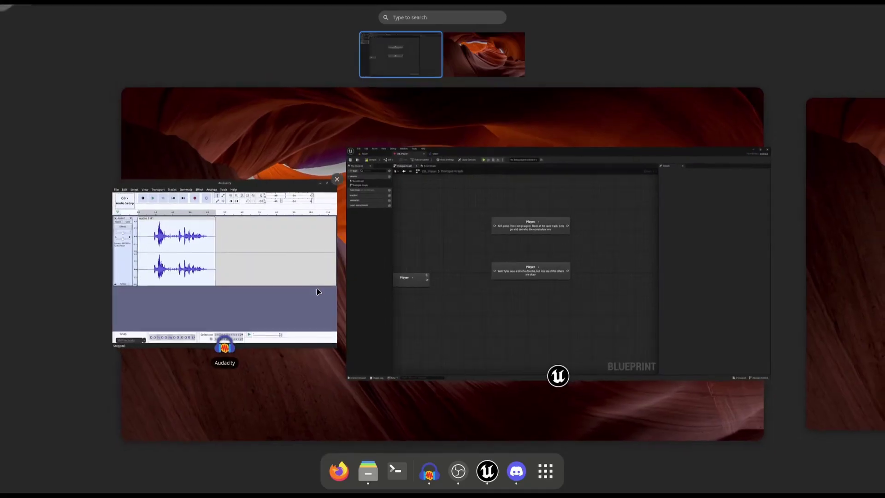
pyautogui.click(317, 292)
pyautogui.click(240, 284)
pyautogui.moveTo(236, 288); pyautogui.dragTo(207, 291)
pyautogui.press('Delete')
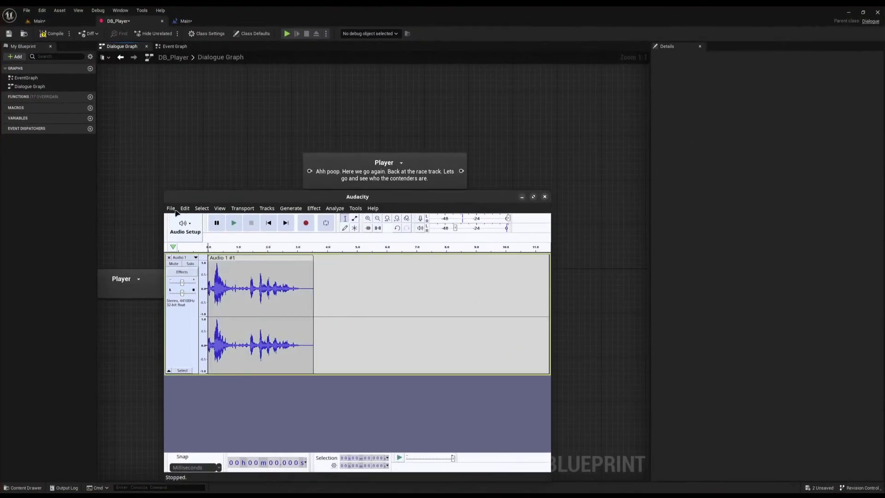
pyautogui.click(172, 208)
pyautogui.moveTo(189, 279)
pyautogui.click(282, 285)
# Open the AhhPoopHereWeGoAgain clip, cut its leading silence and export it again as WAV
pyautogui.doubleClick(264, 231)
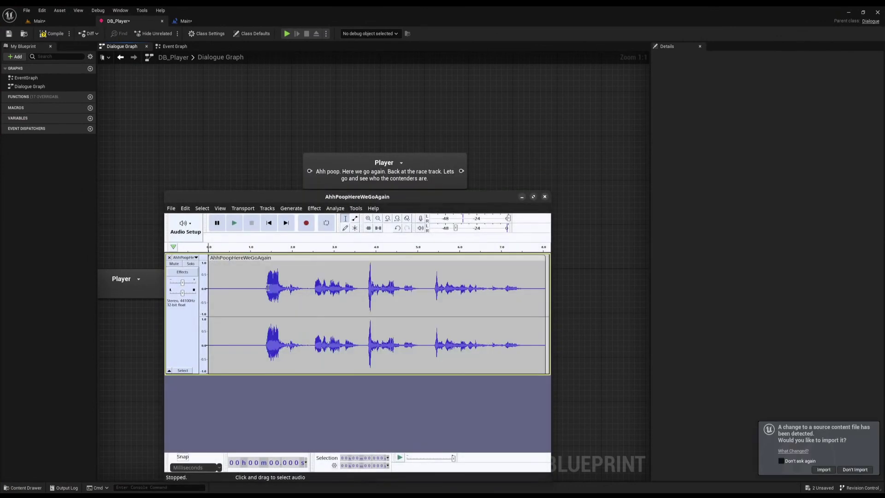
pyautogui.moveTo(265, 286); pyautogui.dragTo(208, 288)
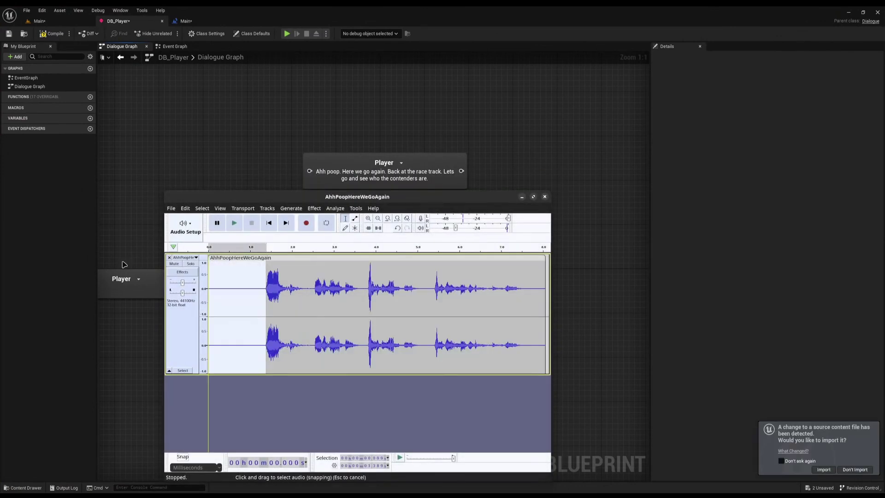
pyautogui.press('Delete')
pyautogui.click(172, 204)
pyautogui.moveTo(189, 279)
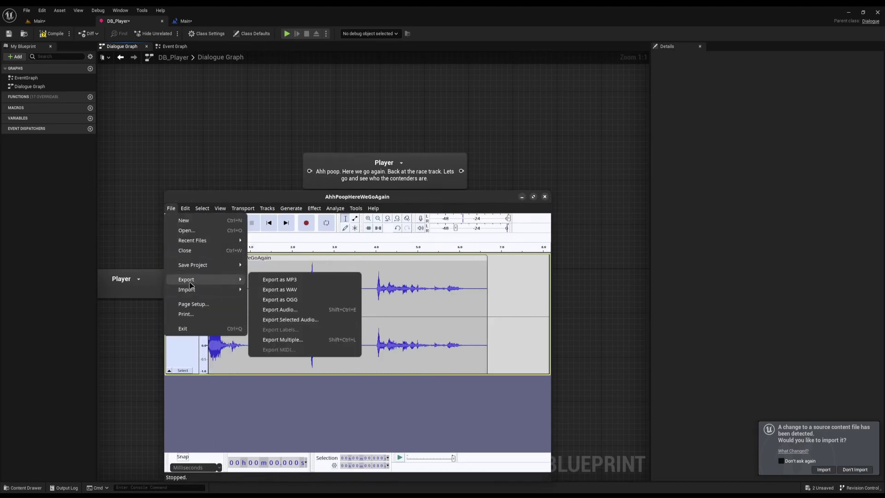
pyautogui.click(276, 289)
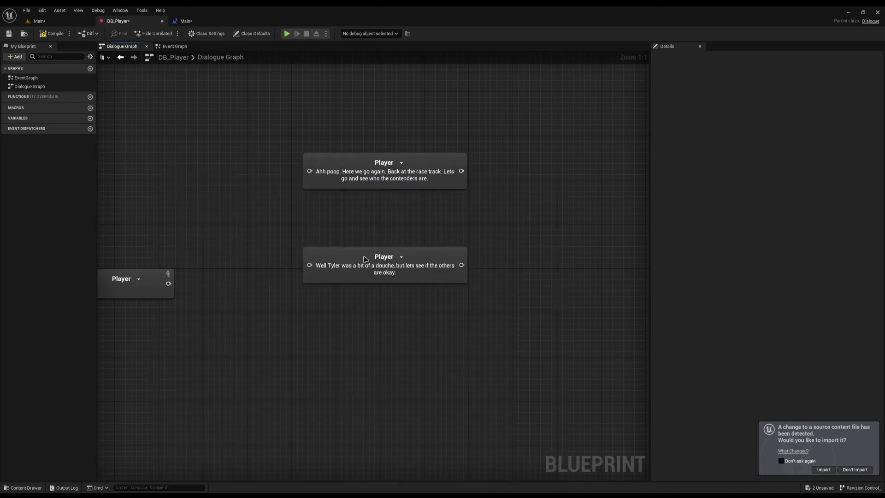
# Compile and save DB_Player in Unreal Engine, and reimport the two trimmed voice files
pyautogui.click(385, 258)
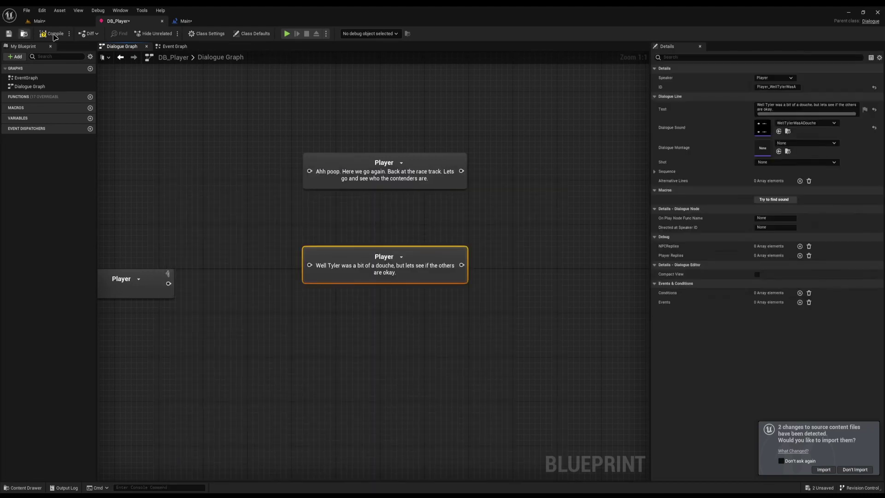
pyautogui.click(391, 288)
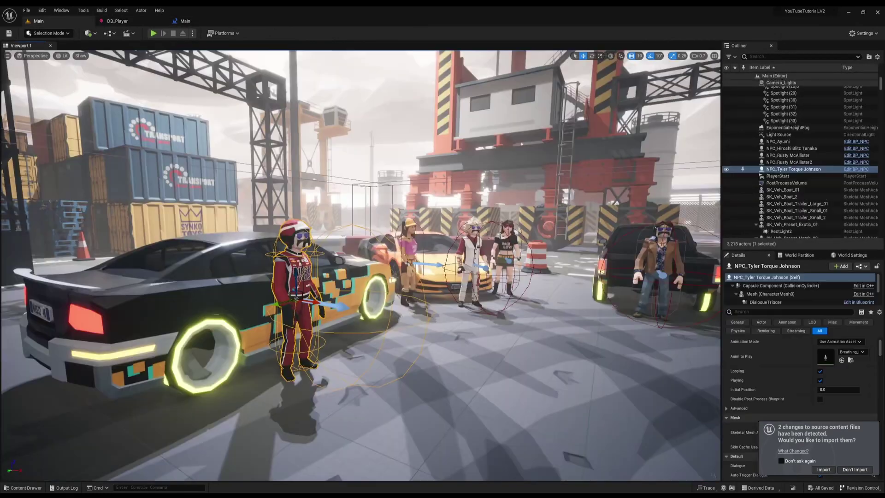
pyautogui.click(823, 469)
# Open the dialogue graph of DB_TylerTorqueJohnson from the Tyler Torque Johnson character's dialogue property
pyautogui.scroll(-7, 747, 398)
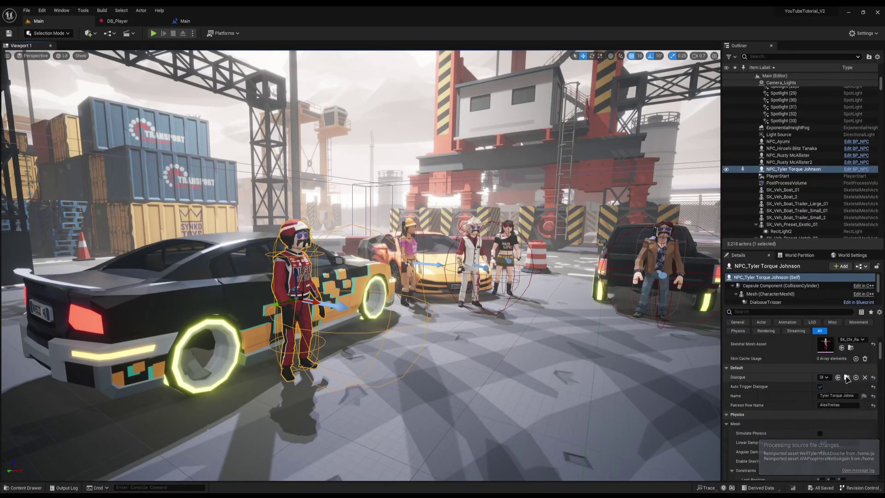
pyautogui.click(848, 378)
pyautogui.doubleClick(472, 320)
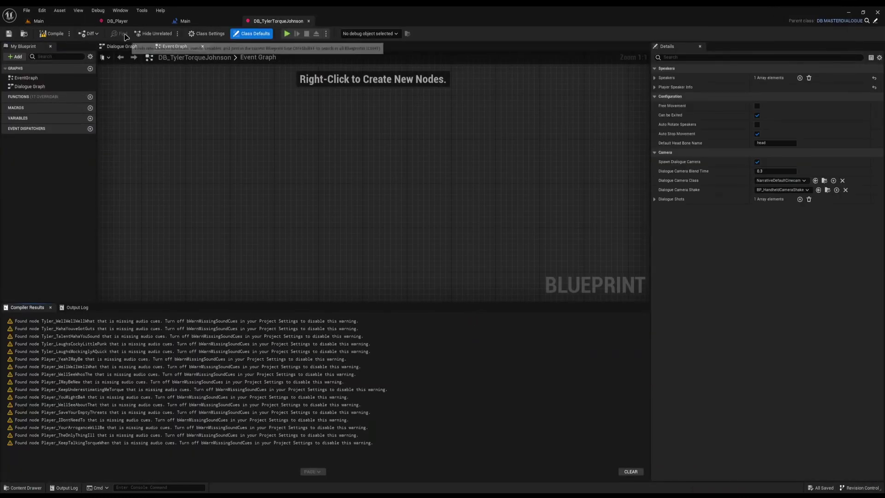
pyautogui.scroll(6, 328, 180)
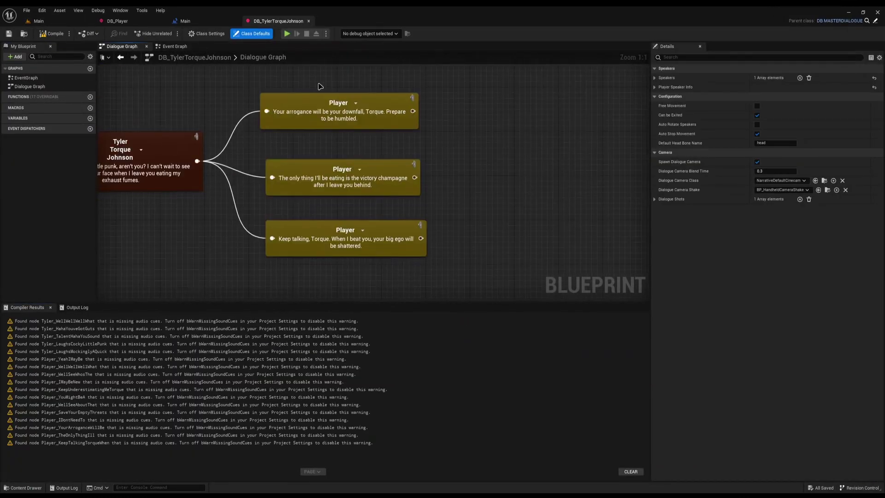
# Add a Tyler Torque Johnson line reading "Whatever" and connect the three final Player replies to it
pyautogui.moveTo(418, 136); pyautogui.dragTo(326, 127, button='right')
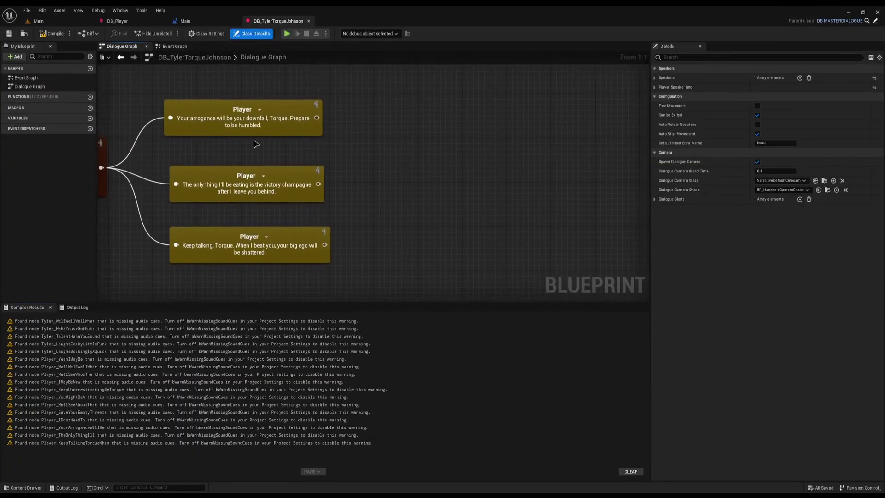
pyautogui.click(276, 127)
pyautogui.moveTo(316, 118); pyautogui.dragTo(386, 157)
pyautogui.click(432, 175)
pyautogui.moveTo(318, 184); pyautogui.dragTo(325, 245)
pyautogui.click(778, 106)
pyautogui.write('Whatever')
pyautogui.moveTo(488, 184); pyautogui.dragTo(496, 185, button='right')
# Give the "Whatever" line a Begin Dialogue event that starts DB_Player from ID Player_WellTylerWasA, with Event Runtime set to End
pyautogui.click(800, 295)
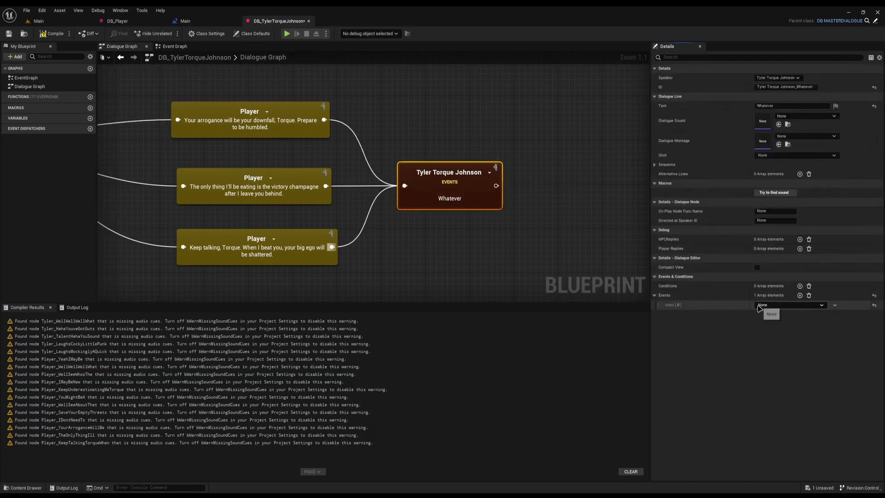
pyautogui.click(789, 304)
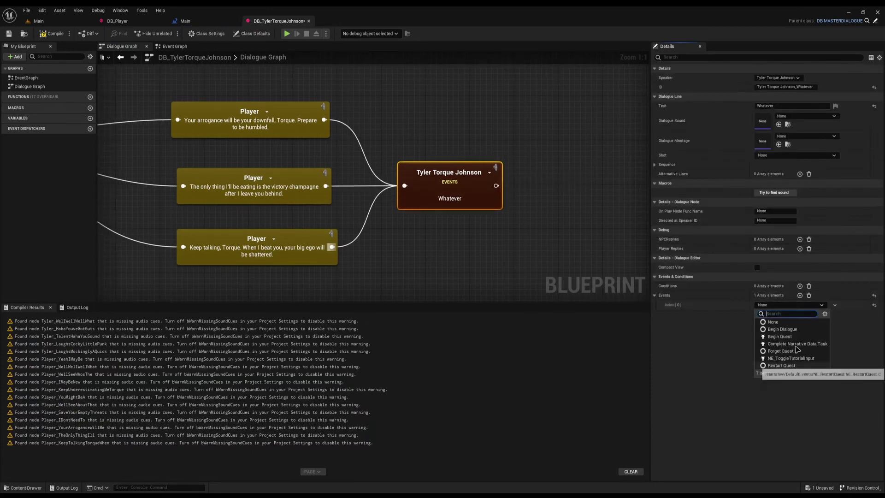
pyautogui.click(782, 329)
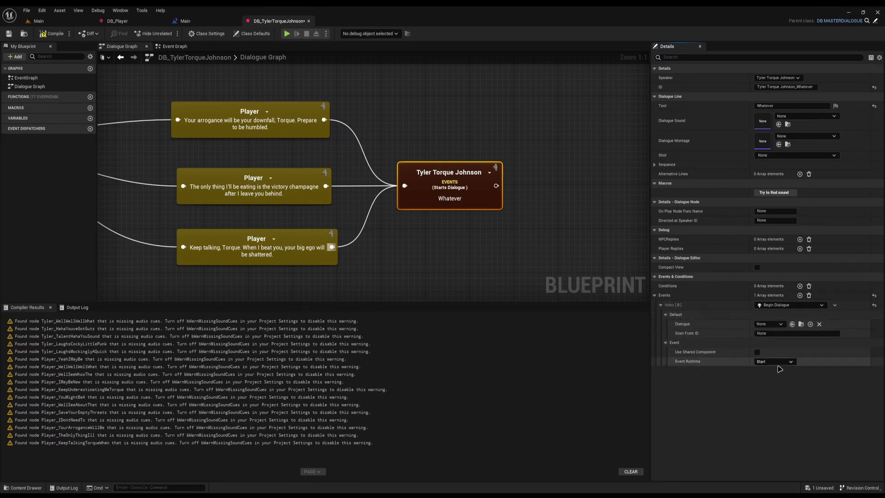
pyautogui.click(760, 333)
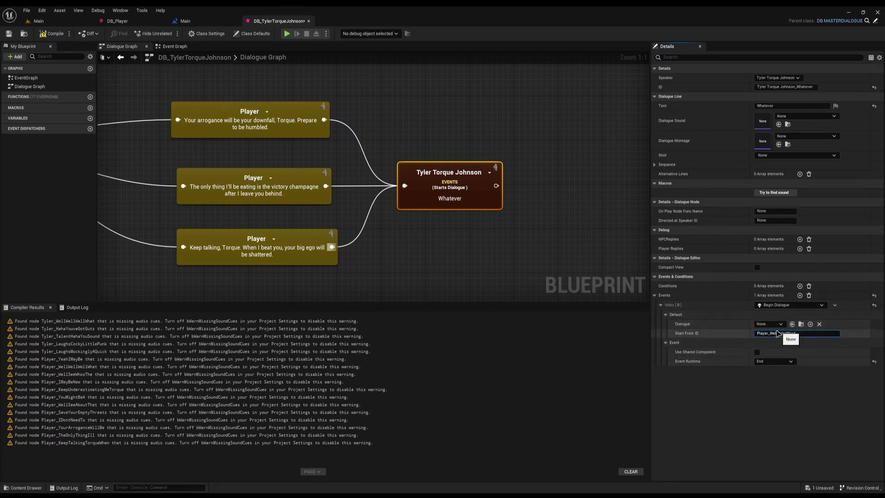
pyautogui.click(769, 324)
pyautogui.click(799, 370)
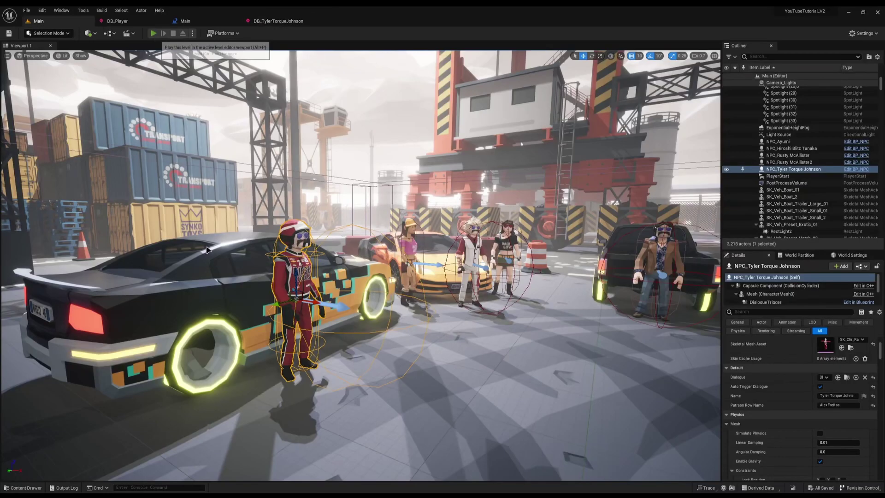
# Play the Main level and go through Tyler's conversation to test the Player's follow-up line
pyautogui.hotkey('alt', 'p')
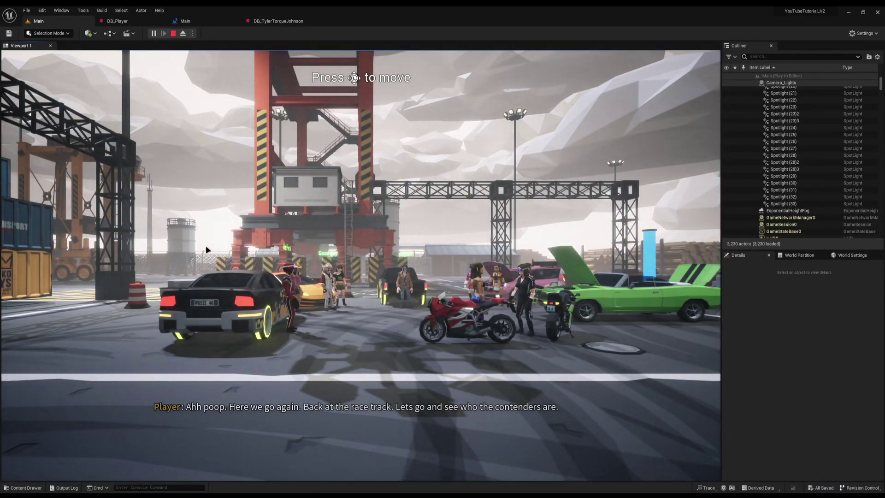
pyautogui.click(417, 268)
pyautogui.press('w')
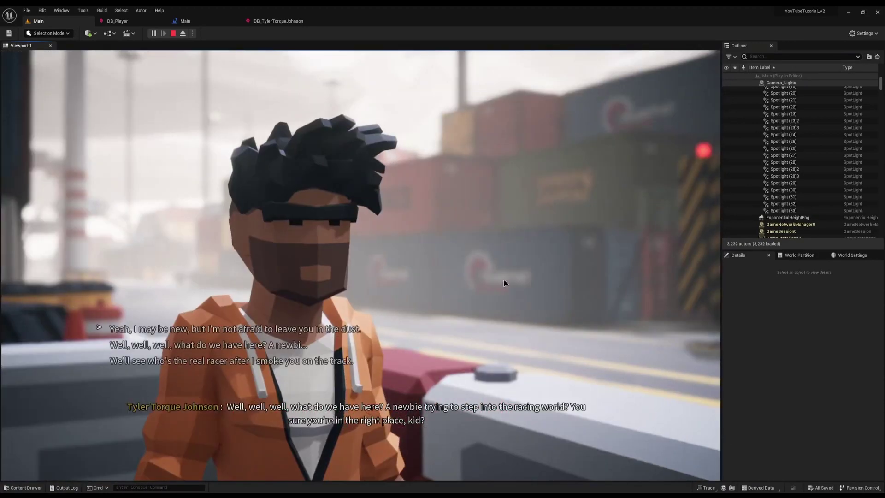
pyautogui.press('Return')
pyautogui.press('Return')
pyautogui.press('Return')
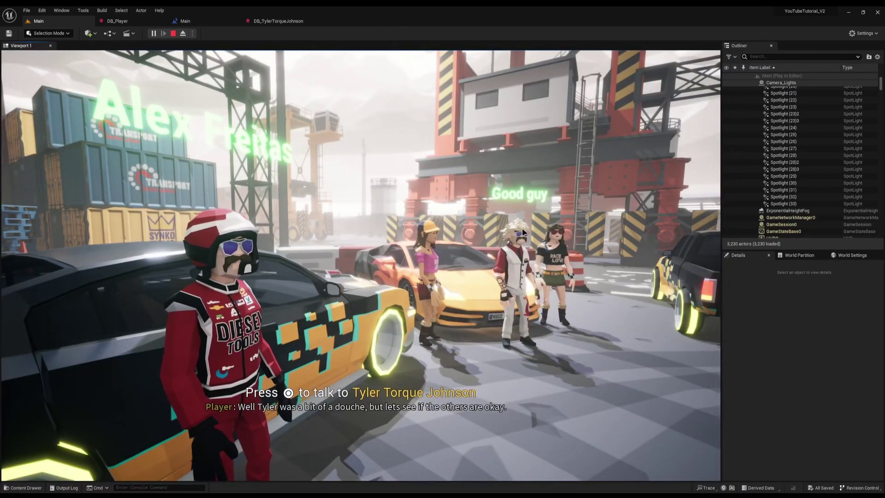
pyautogui.click(567, 252)
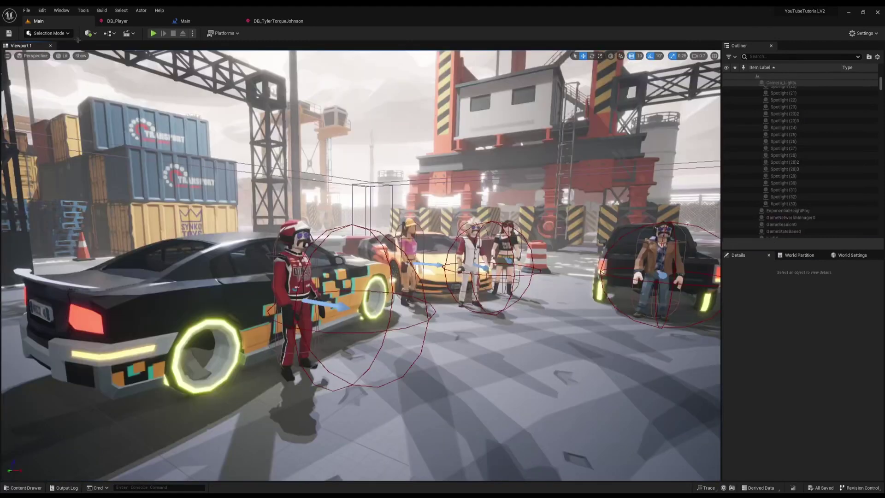
# Enable Free Movement in DB_Player's class defaults, and compile and save the blueprint
pyautogui.click(117, 20)
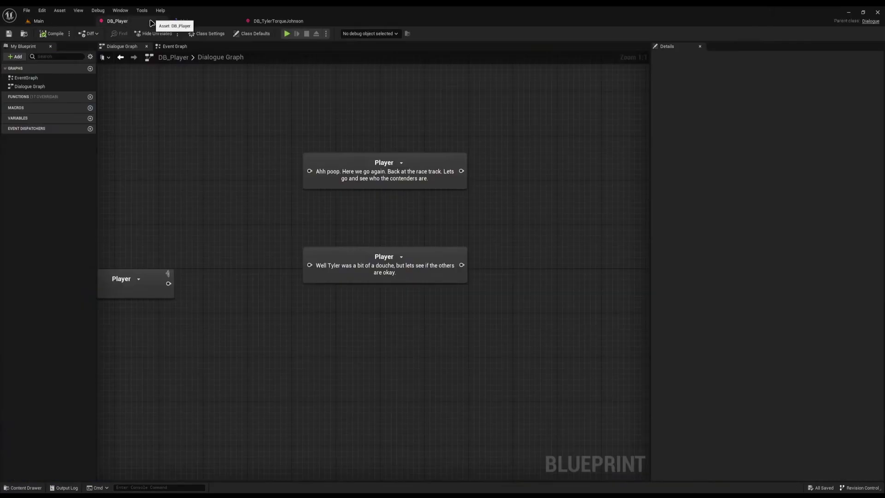
pyautogui.click(210, 33)
pyautogui.click(251, 33)
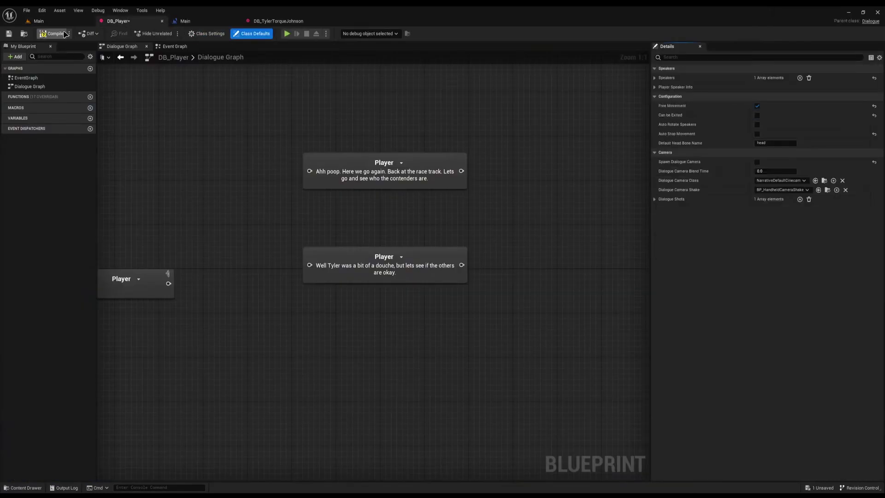
pyautogui.click(51, 34)
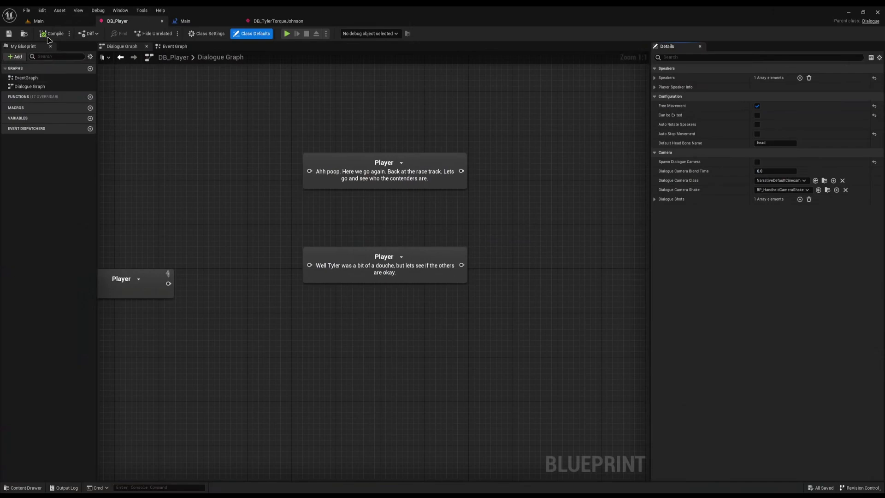
# Play the Main level again to test moving freely during the Player's dialogue lines
pyautogui.click(41, 22)
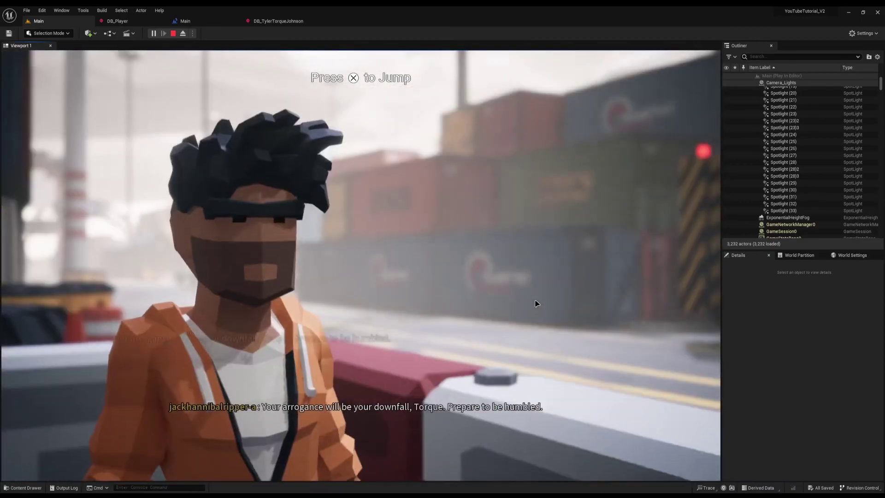
pyautogui.click(534, 303)
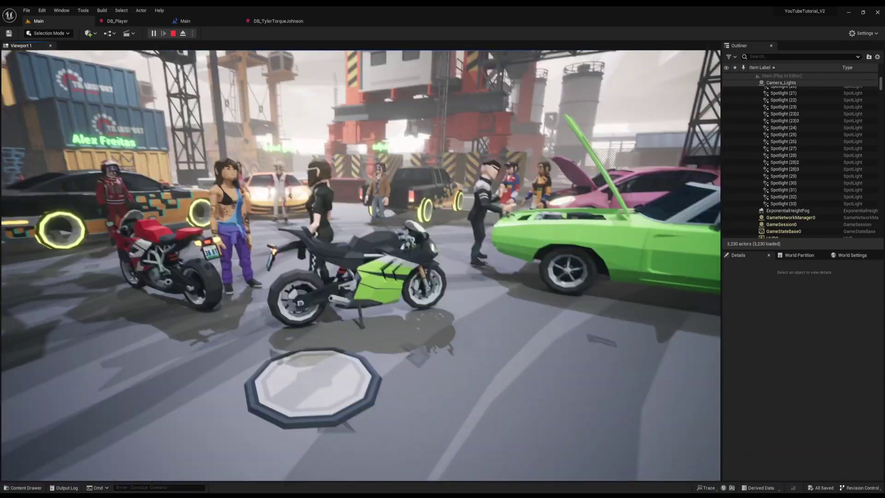
pyautogui.press('Escape')
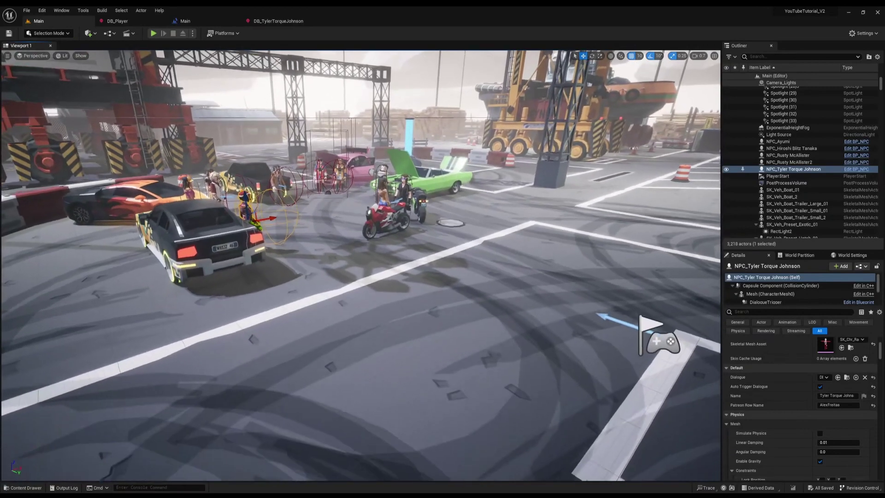
# Play the Main level to test the Raceway Rivalry quest around the Nakamura sisters, and stop the session
pyautogui.moveTo(361, 265); pyautogui.dragTo(361, 274, button='right')
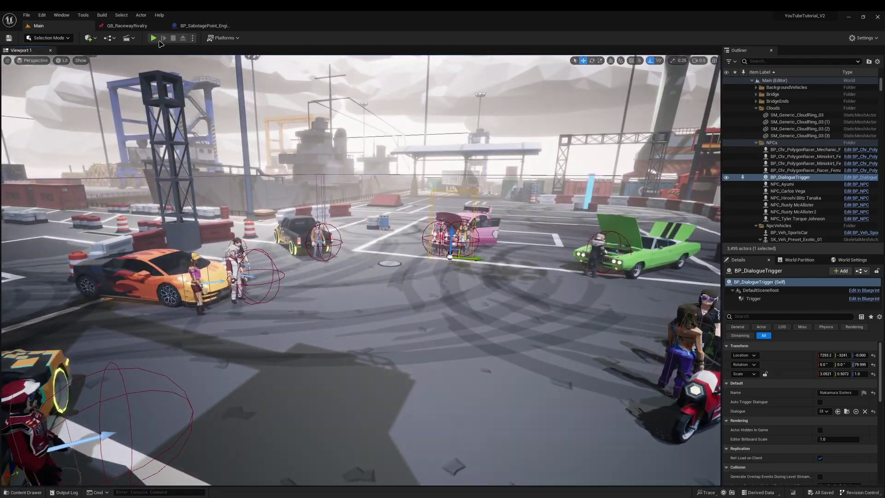
pyautogui.click(154, 39)
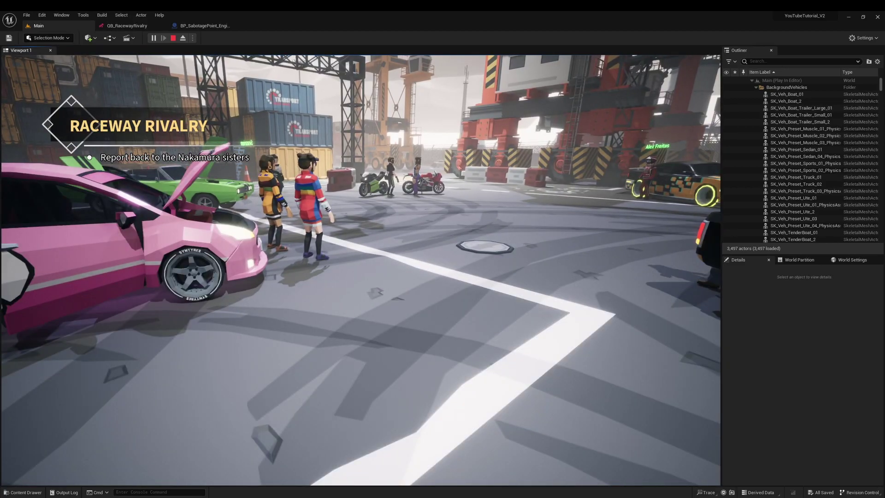
pyautogui.press('Escape')
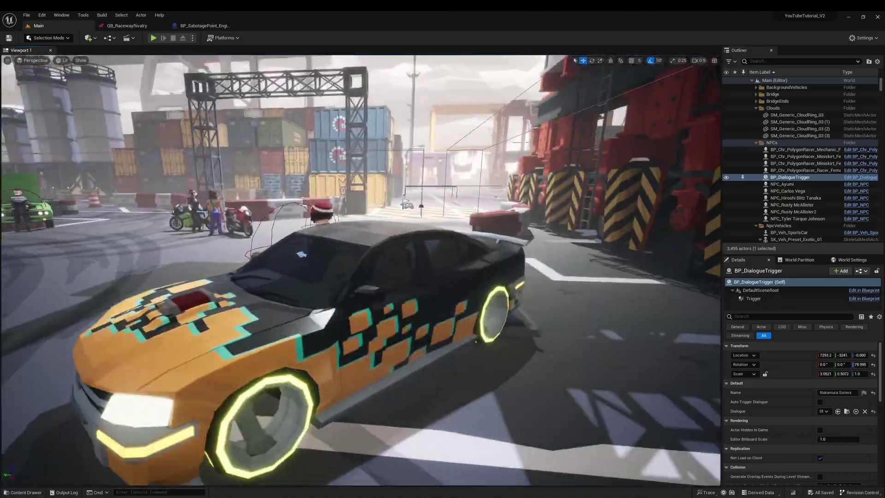
# Open DB_Player and add five Player lines about the Nakamura sisters, Tyler, Rusty, Carlos and Hiroshi to its Dialogue Graph
pyautogui.moveTo(361, 270)
pyautogui.mouseDown(button='right')
pyautogui.moveTo(209, 286)
pyautogui.moveTo(359, 270)
pyautogui.mouseUp(button='right')
pyautogui.hotkey('ctrl', 'p')
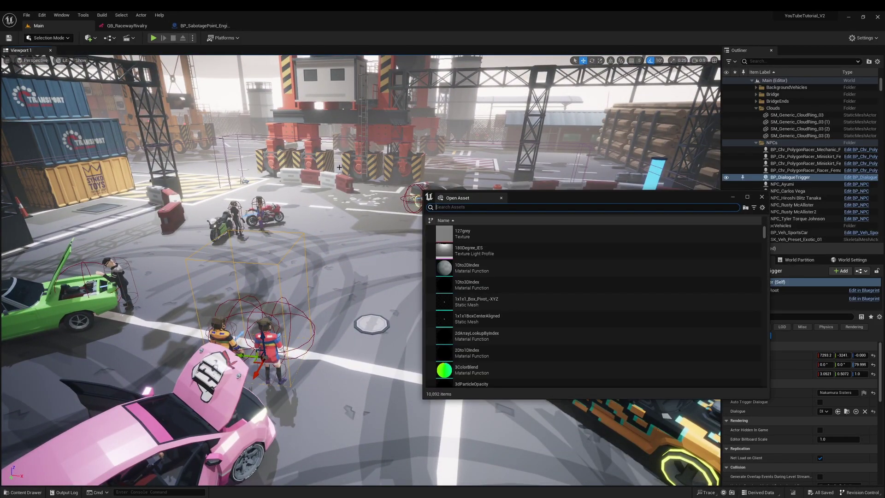
pyautogui.write('db_pla')
pyautogui.doubleClick(531, 235)
pyautogui.rightClick(265, 277)
pyautogui.click(264, 296)
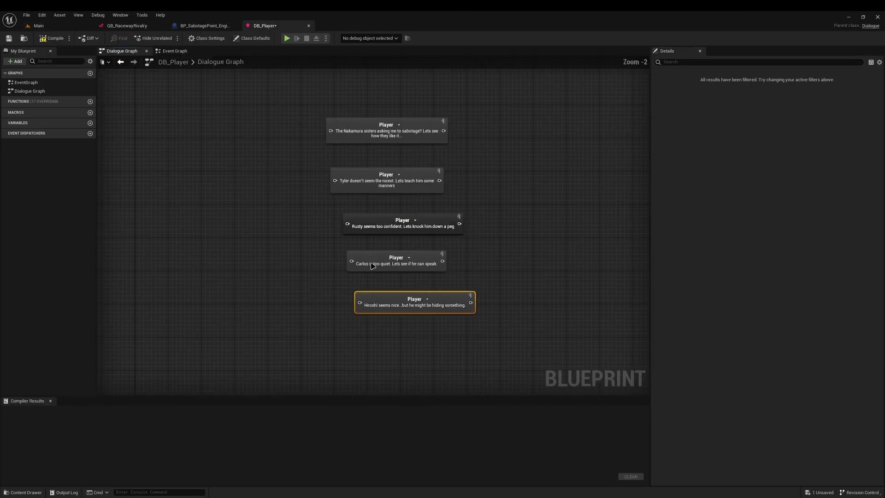
# Group the five new Player lines in a comment titled "QUEST - Raceway Rivalry", and compile and save DB_Player
pyautogui.moveTo(406, 330); pyautogui.dragTo(399, 348, button='right')
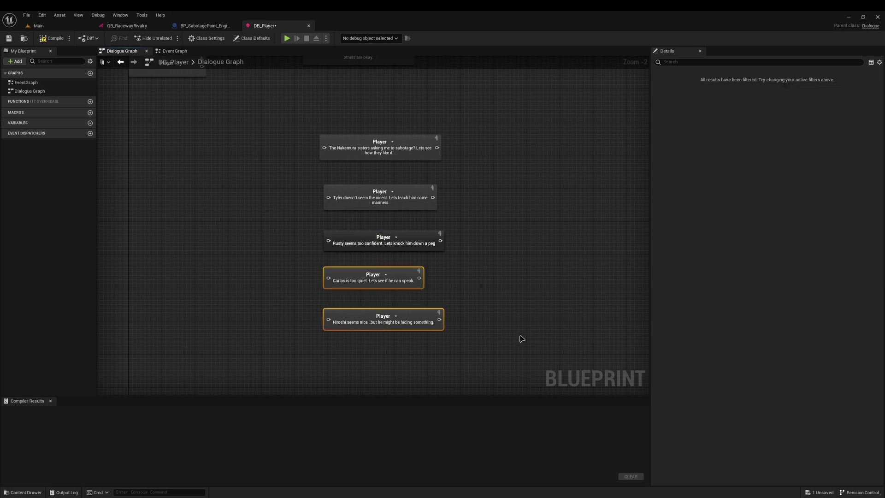
pyautogui.moveTo(510, 346); pyautogui.dragTo(341, 146)
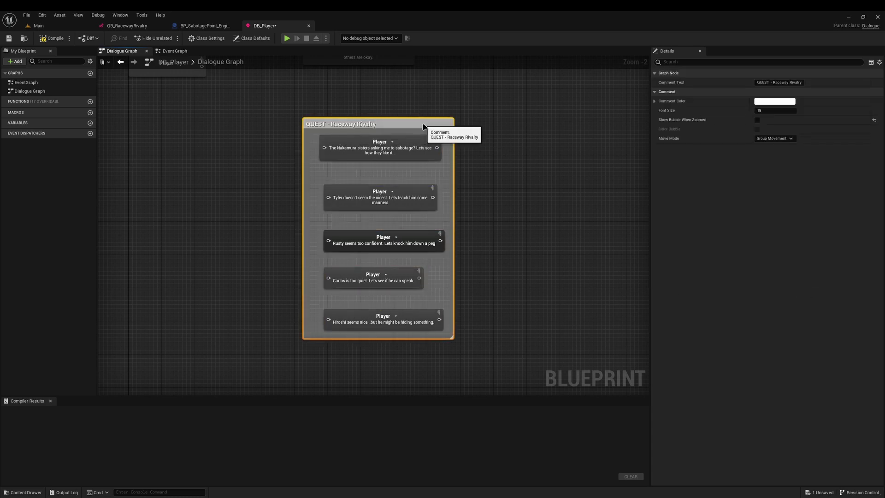
pyautogui.click(52, 38)
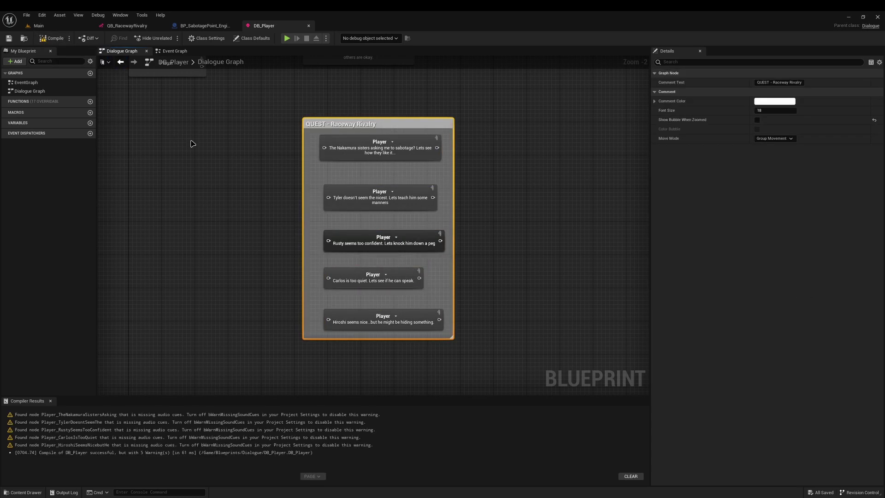
# Examine the five new Player lines and the sabotage point events of QuestBranch_6 in QB_RacewayRivalry
pyautogui.click(385, 156)
pyautogui.click(374, 196)
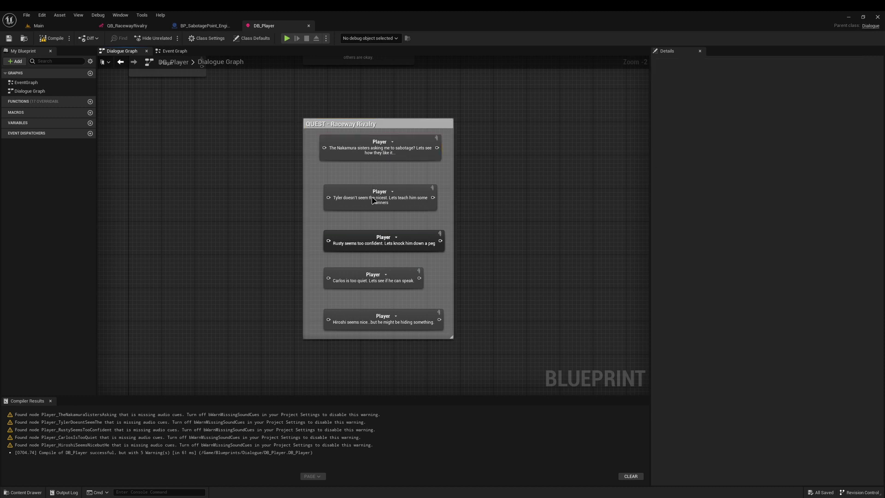
pyautogui.click(369, 245)
pyautogui.click(356, 279)
pyautogui.click(382, 320)
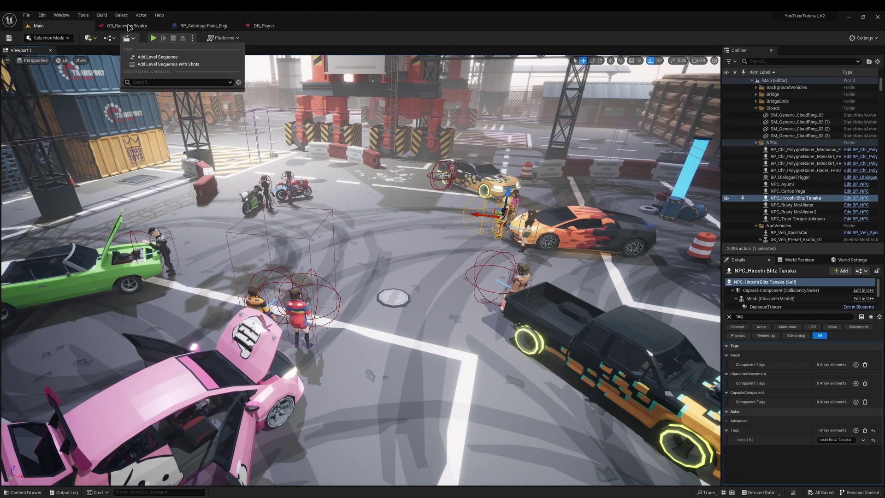
pyautogui.click(126, 25)
pyautogui.click(317, 211)
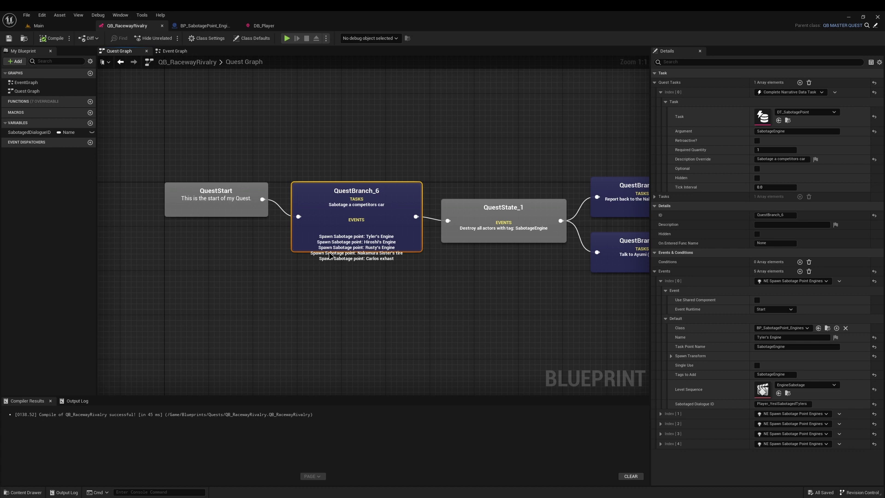
# Open BP_SabotagePoint_Engines and override its Can Interact interface function
pyautogui.click(205, 26)
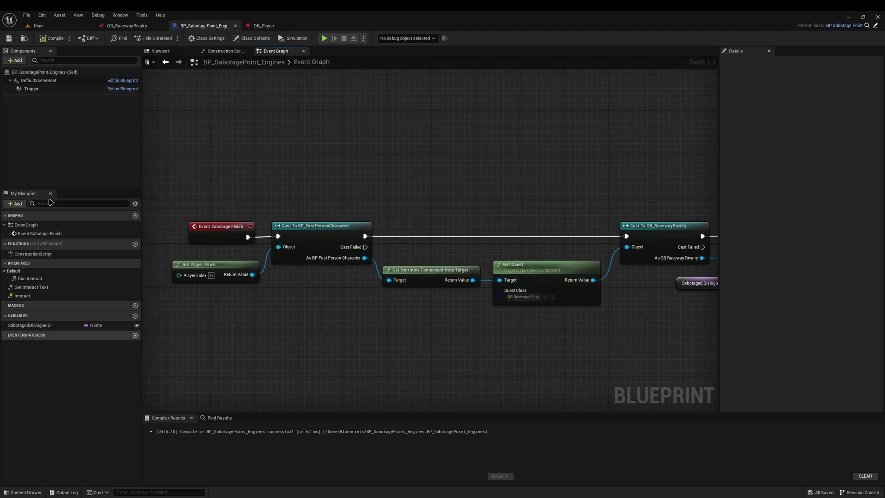
pyautogui.moveTo(257, 342); pyautogui.dragTo(224, 313, button='right')
pyautogui.moveTo(421, 221); pyautogui.dragTo(335, 224, button='right')
pyautogui.moveTo(589, 304); pyautogui.dragTo(883, 302, button='right')
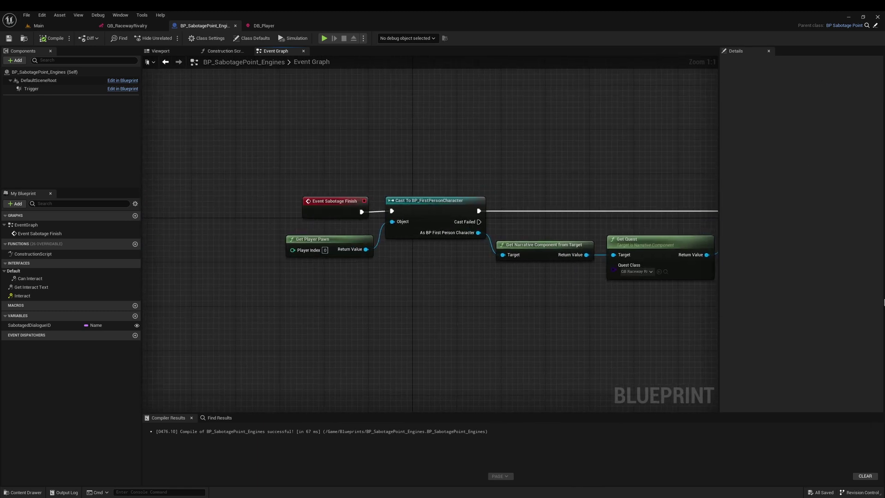
pyautogui.moveTo(361, 282); pyautogui.dragTo(307, 117, button='right')
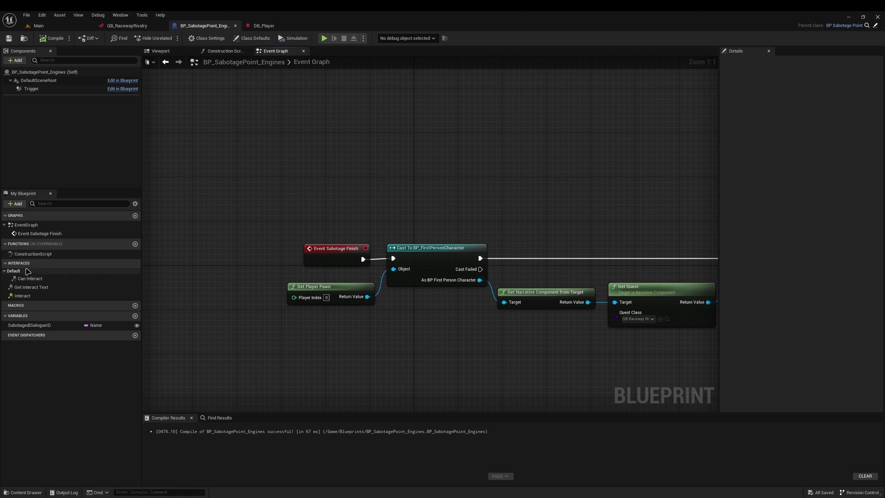
pyautogui.doubleClick(56, 279)
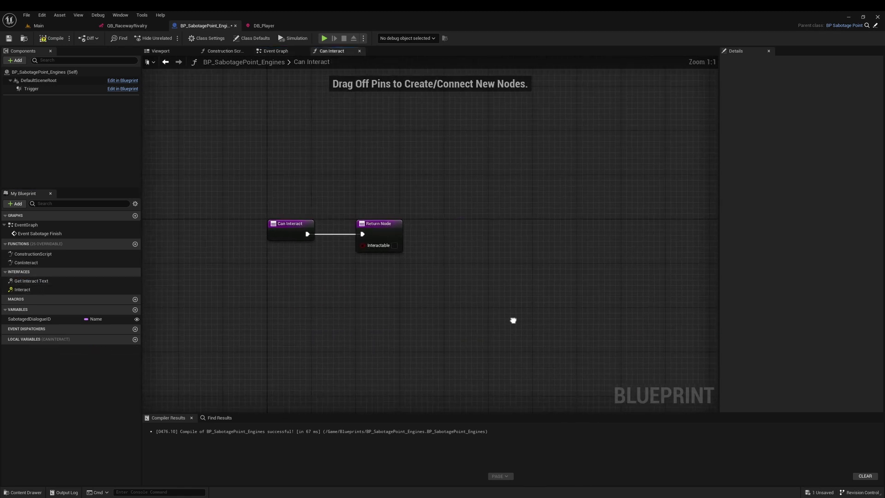
# Add a call to the parent Can Interact function and wire its execution and Interactable outputs to the Return Node
pyautogui.moveTo(390, 223); pyautogui.dragTo(512, 225)
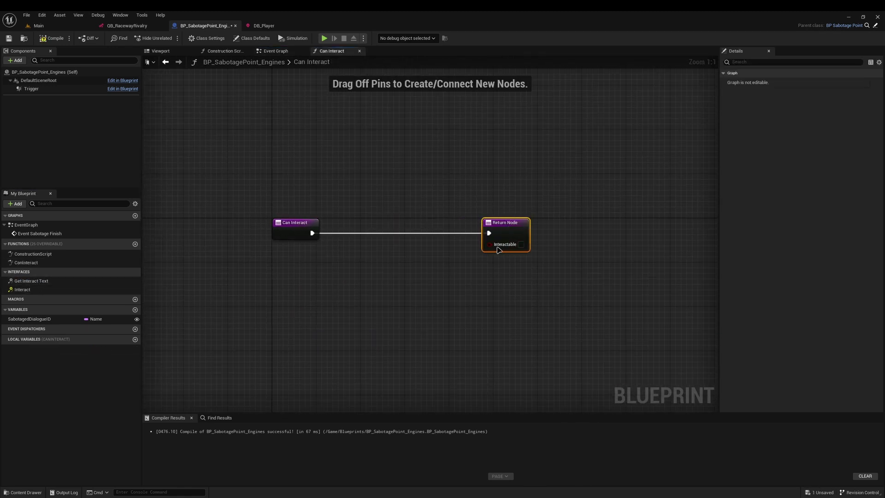
pyautogui.rightClick(290, 233)
pyautogui.click(313, 288)
pyautogui.moveTo(279, 259); pyautogui.dragTo(439, 227)
pyautogui.moveTo(506, 279); pyautogui.dragTo(406, 199)
pyautogui.moveTo(431, 227); pyautogui.dragTo(514, 230)
pyautogui.click(388, 283)
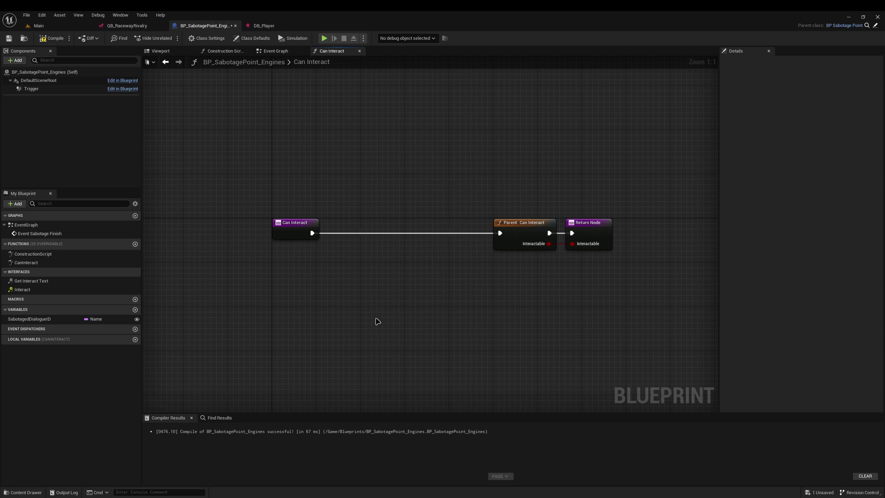
# Create an instance-editable variable named PlayerDialogueID with the type Name
pyautogui.click(136, 309)
pyautogui.write('PlayerDialogueID')
pyautogui.press('Return')
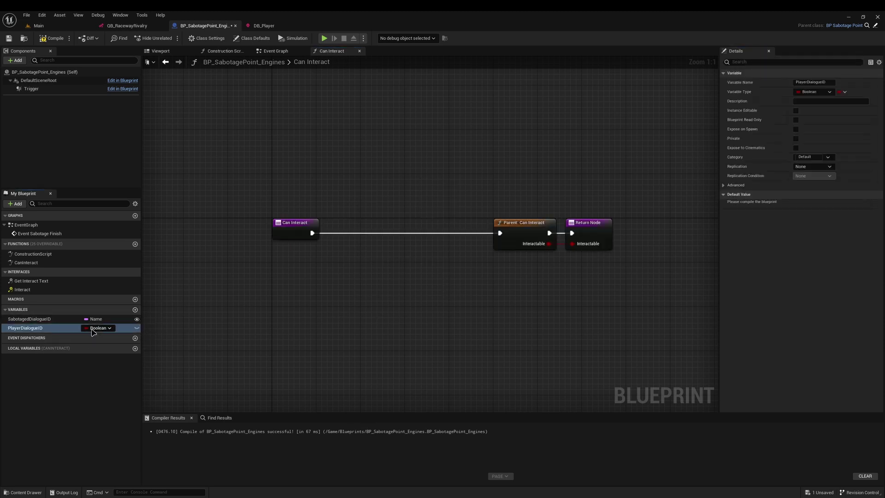
pyautogui.click(97, 327)
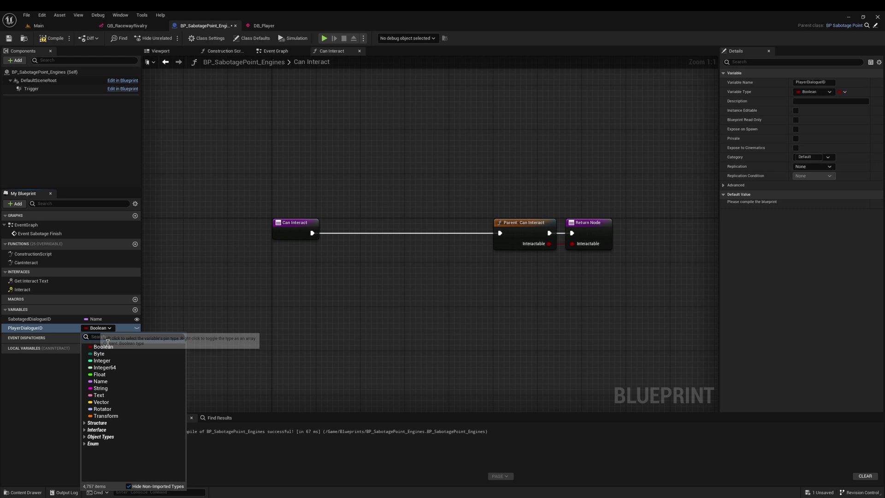
pyautogui.click(108, 381)
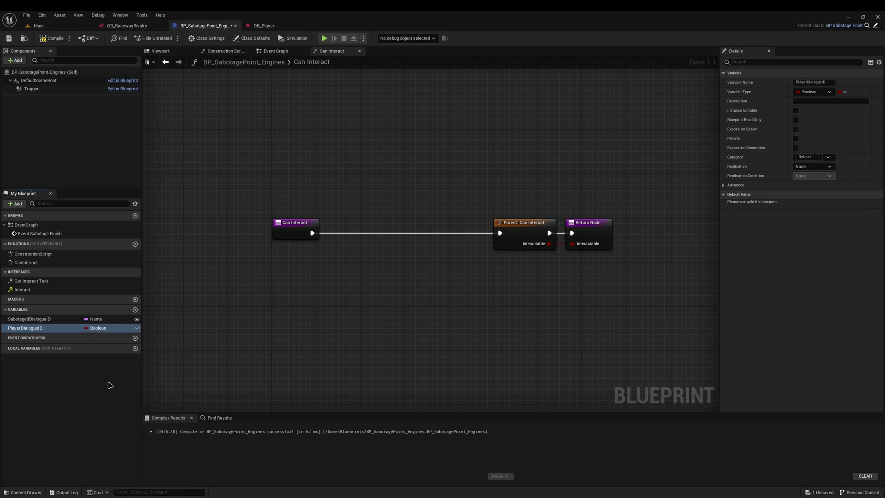
# Add a Get Narrative Component node and use it as the target of a Begin Dialogue node placed before the parent call
pyautogui.rightClick(248, 260)
pyautogui.write('get narrative')
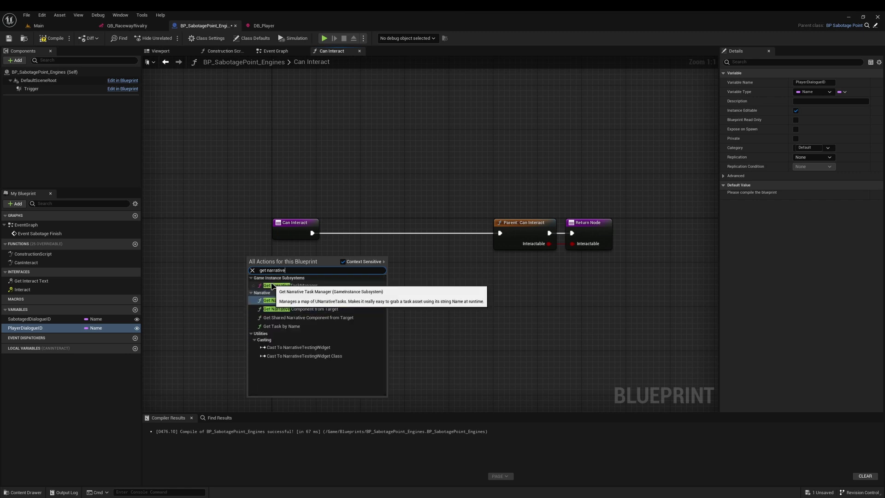
pyautogui.click(288, 321)
pyautogui.moveTo(310, 265); pyautogui.dragTo(340, 252)
pyautogui.scroll(-2, 375, 310)
pyautogui.click(374, 310)
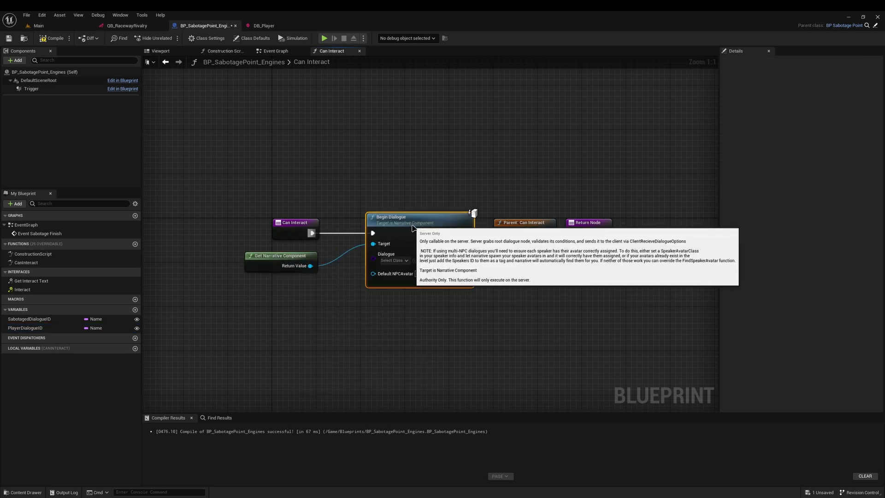
# Set the Begin Dialogue class to DB_Player and connect PlayerDialogueID to its Start from ID input
pyautogui.click(397, 261)
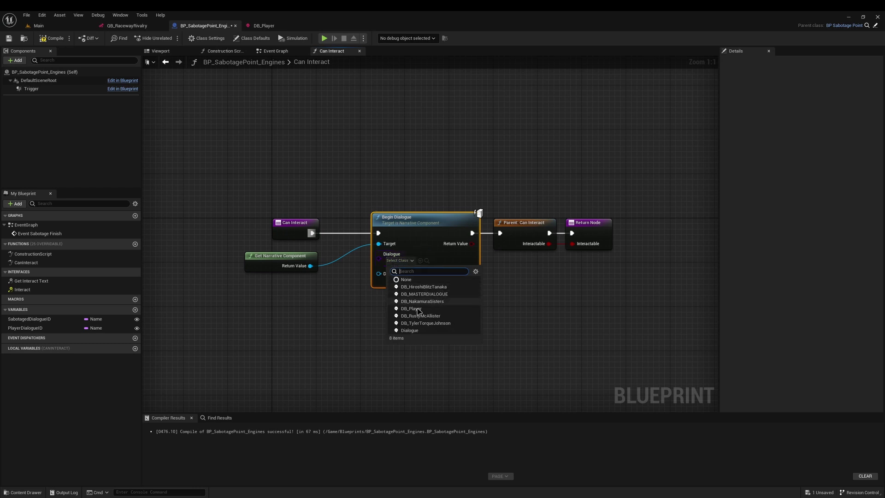
pyautogui.click(443, 310)
pyautogui.click(426, 283)
pyautogui.keyDown('ctrl'); pyautogui.moveTo(33, 332); pyautogui.dragTo(379, 285); pyautogui.keyUp('ctrl')
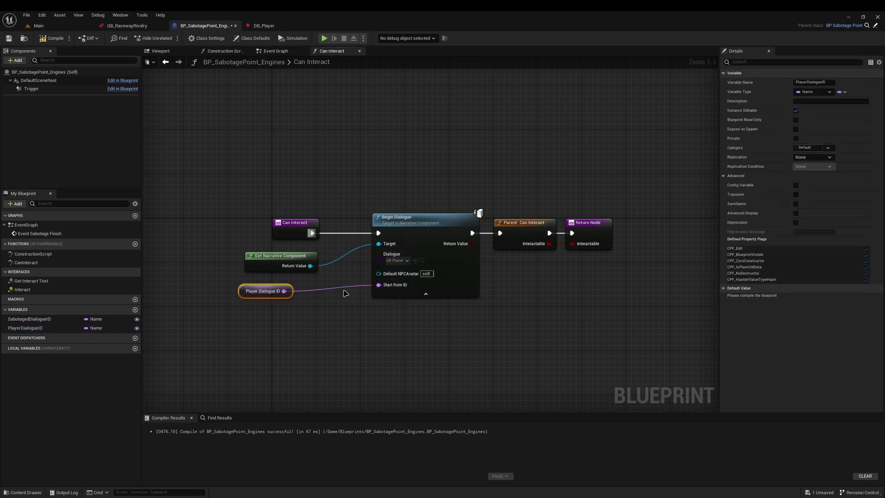
# Make room after Can Interact and add a comparison of PlayerDialogueID with an empty name
pyautogui.moveTo(271, 334); pyautogui.dragTo(301, 332, button='right')
pyautogui.moveTo(318, 323); pyautogui.dragTo(265, 277)
pyautogui.moveTo(318, 220); pyautogui.dragTo(165, 231)
pyautogui.moveTo(25, 327); pyautogui.dragTo(236, 247)
pyautogui.write('empty')
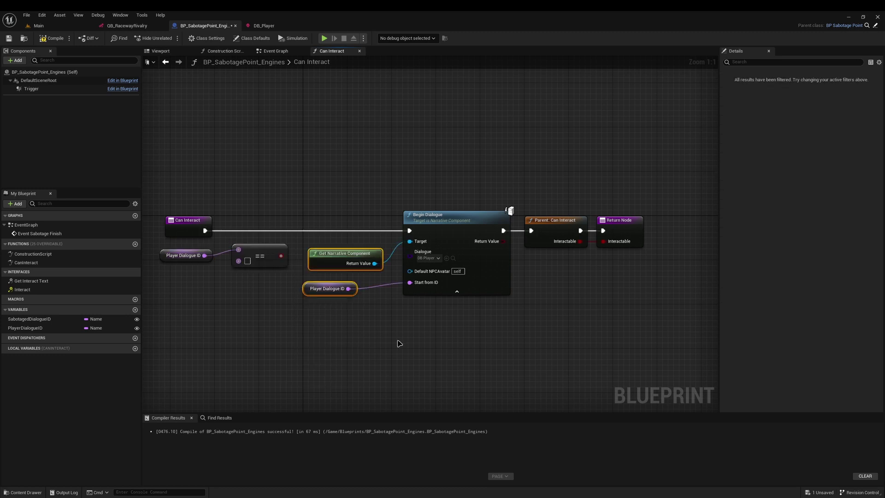
# Shift the Begin Dialogue nodes, parent call and Return Node away from the comparison to make room for another node
pyautogui.moveTo(399, 342); pyautogui.dragTo(413, 342, button='right')
pyautogui.moveTo(676, 370); pyautogui.dragTo(375, 202)
pyautogui.moveTo(461, 217); pyautogui.dragTo(467, 217)
pyautogui.hotkey('ctrl', 'z')
pyautogui.keyDown('shift'); pyautogui.click(345, 290); pyautogui.keyUp('shift')
pyautogui.press('Right')
pyautogui.press('Right')
pyautogui.press('Right')
pyautogui.press('Right')
pyautogui.press('Right')
pyautogui.press('Right')
pyautogui.press('Right')
pyautogui.press('Right')
pyautogui.press('Right')
pyautogui.press('Right')
pyautogui.press('Right')
pyautogui.press('Right')
pyautogui.press('Right')
pyautogui.press('Right')
pyautogui.press('Right')
pyautogui.press('Right')
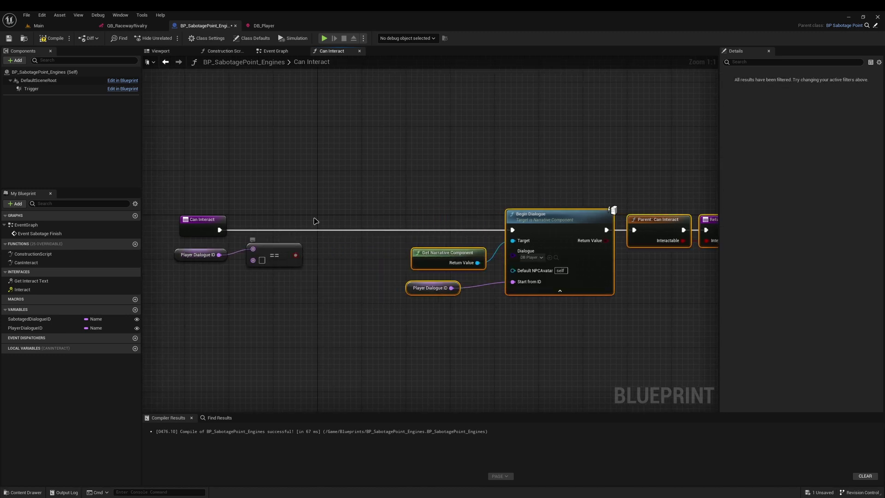
# Insert a Branch on the empty-ID check, routing True to the parent call and False to Begin Dialogue, and compile and save
pyautogui.click(316, 216)
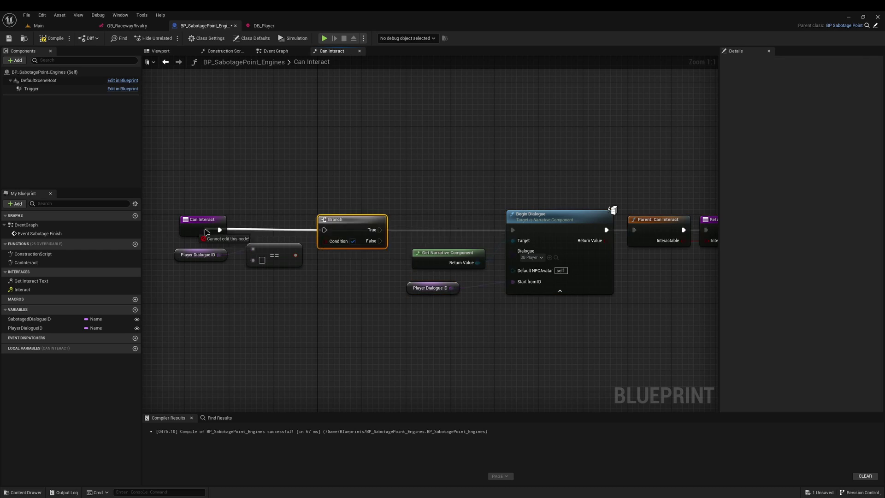
pyautogui.moveTo(220, 230); pyautogui.dragTo(512, 229)
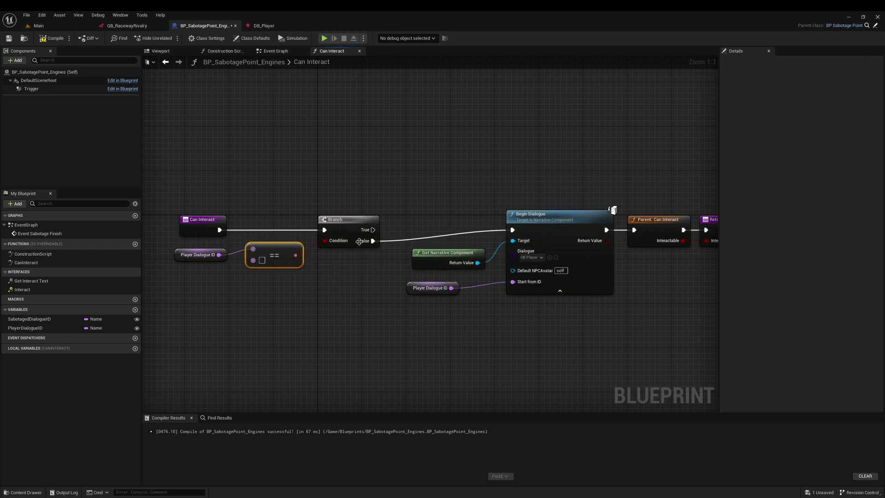
pyautogui.moveTo(369, 230); pyautogui.dragTo(634, 229)
pyautogui.moveTo(650, 262); pyautogui.dragTo(501, 274, button='right')
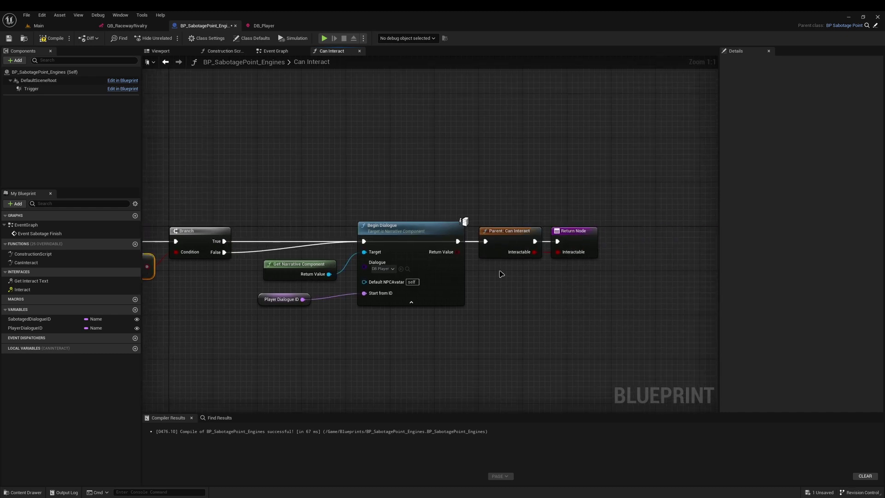
pyautogui.moveTo(505, 230); pyautogui.dragTo(505, 169)
pyautogui.moveTo(260, 216); pyautogui.dragTo(347, 214, button='right')
pyautogui.click(55, 38)
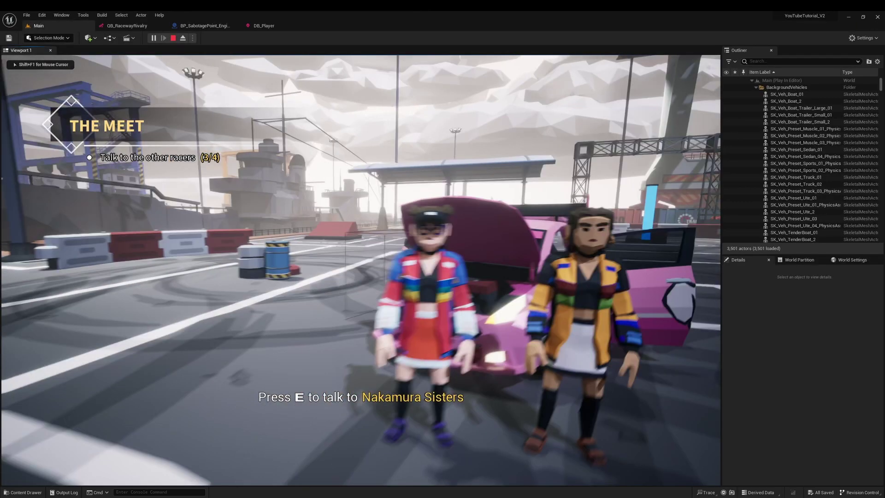
# Play the Main level around the Nakamura sisters, stop the session, and return to BP_SabotagePoint_Engines
pyautogui.press('w')
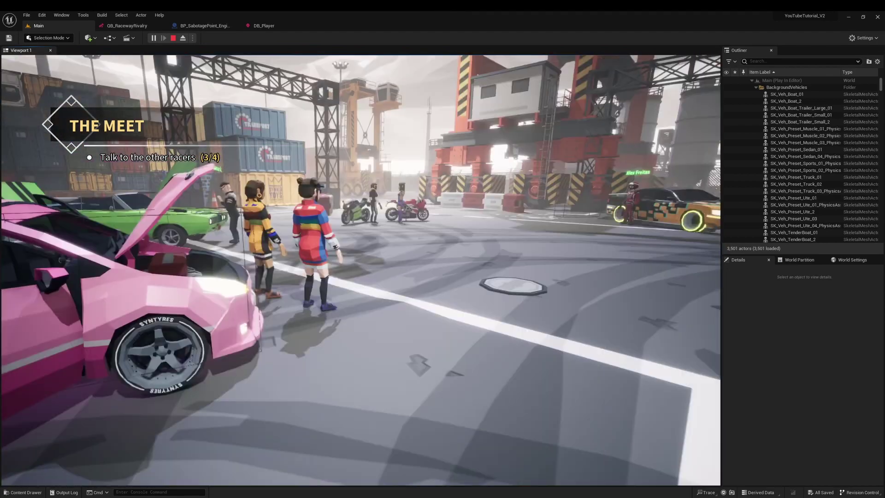
pyautogui.press('Escape')
pyautogui.click(203, 26)
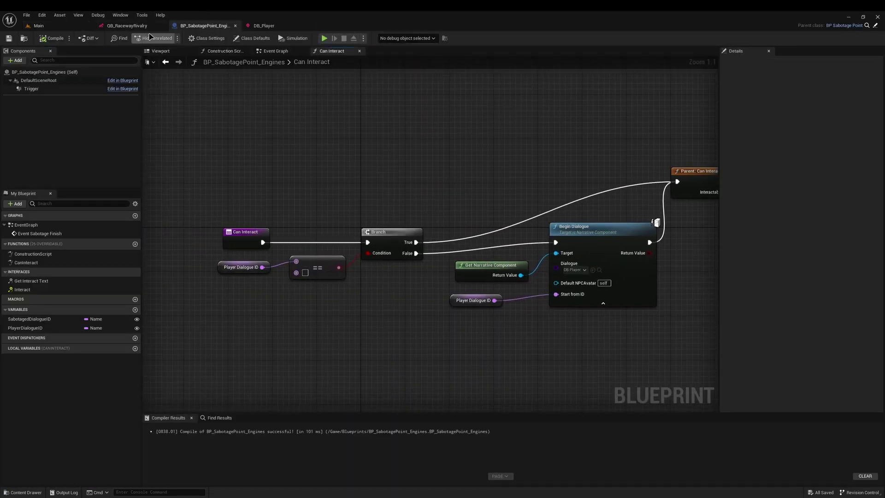
# Find and open the NE_SpawnSabotagePoint_Engines blueprint from QB_RacewayRivalry, and show its Execute Event function
pyautogui.click(130, 26)
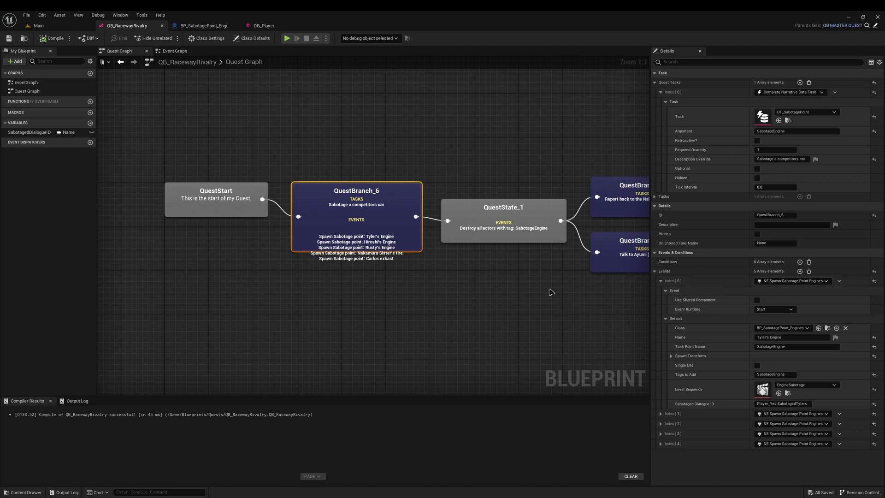
pyautogui.hotkey('ctrl', 'p')
pyautogui.write('ne spawn sab')
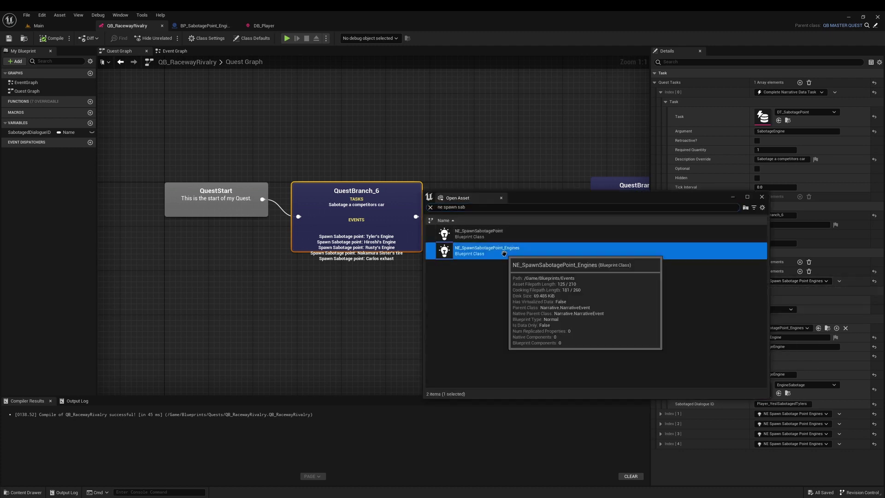
pyautogui.doubleClick(503, 253)
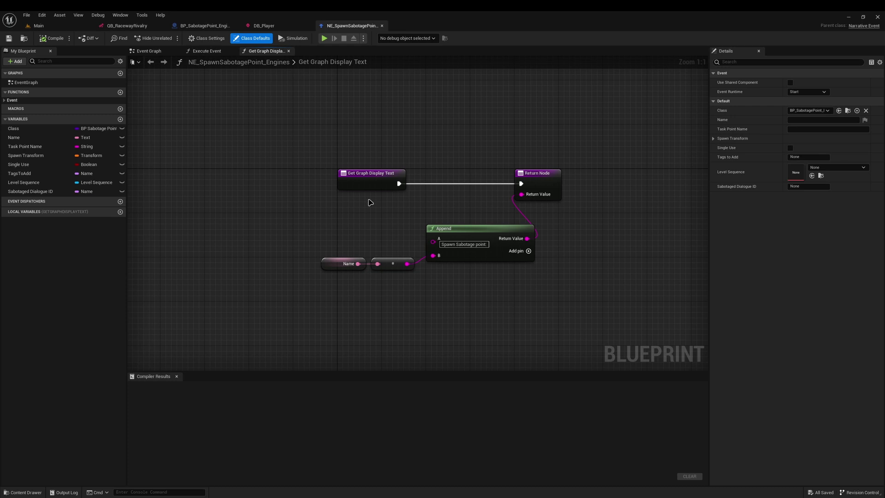
pyautogui.click(204, 52)
# Refresh the SpawnActor node in the Execute Event function and return to BP_SabotagePoint_Engines
pyautogui.click(450, 143)
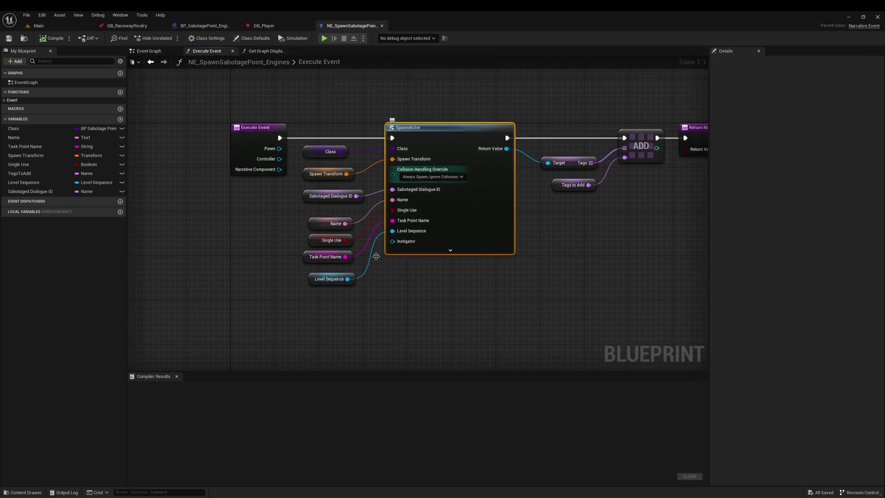
pyautogui.rightClick(424, 134)
pyautogui.click(449, 175)
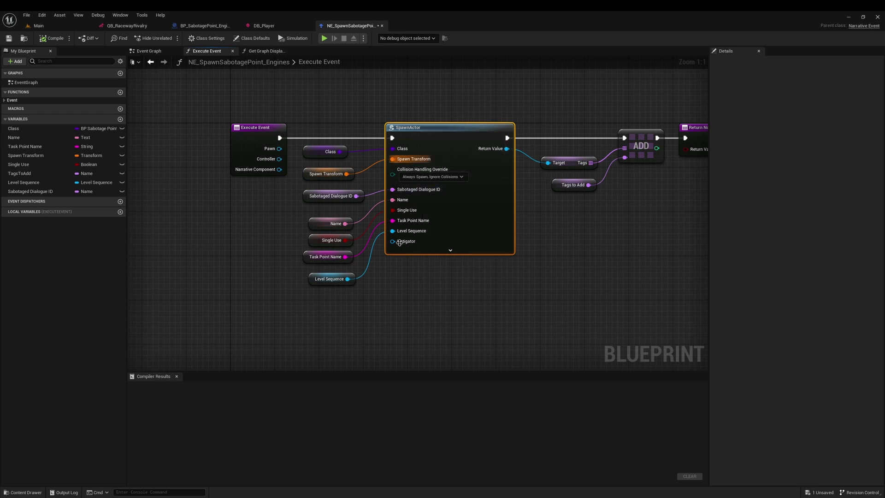
pyautogui.click(204, 26)
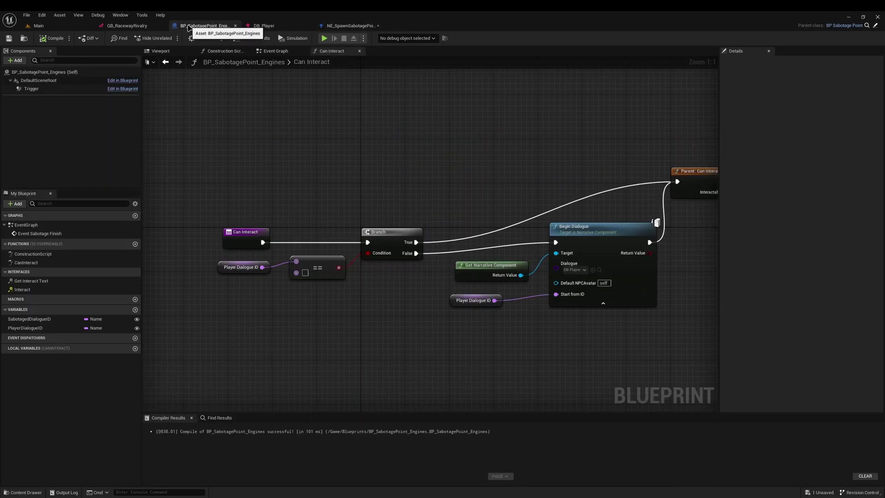
# Enable Expose on Spawn for PlayerDialogueID, save, and refresh the SpawnActor node in NE_SpawnSabotagePoint_Engines
pyautogui.click(52, 327)
pyautogui.click(796, 130)
pyautogui.hotkey('ctrl', 'shift', 's')
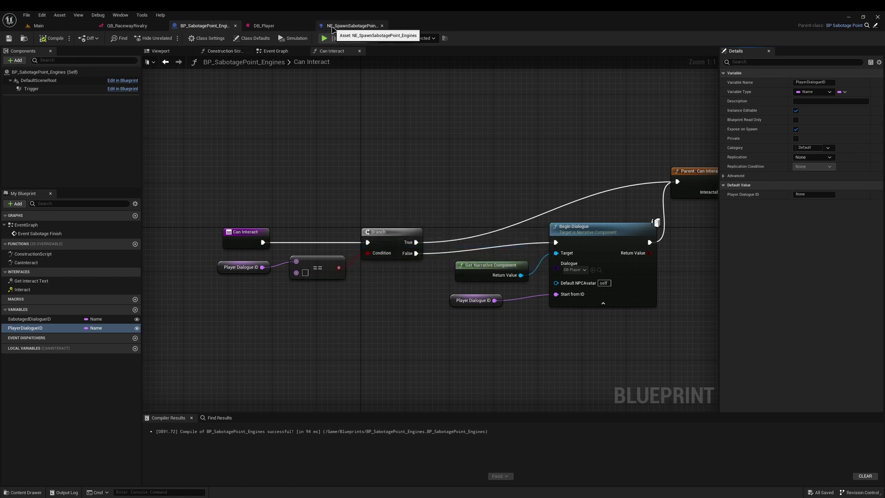
pyautogui.click(346, 26)
pyautogui.rightClick(457, 192)
pyautogui.click(493, 243)
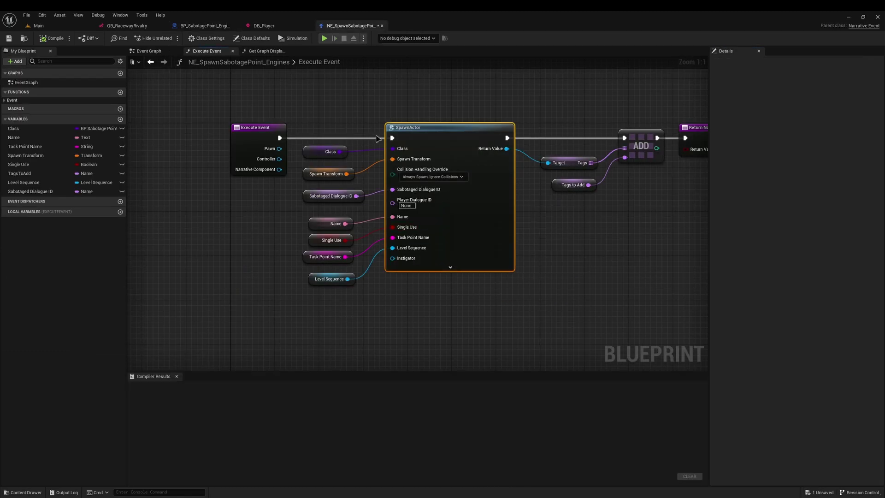
# Space out the lower variable nodes, promote SpawnActor's Player Dialogue ID pin to a variable, compile and save, and close NE_SpawnSabotagePoint_Engines
pyautogui.moveTo(347, 332); pyautogui.dragTo(312, 226)
pyautogui.press('Down')
pyautogui.press('Down')
pyautogui.press('Down')
pyautogui.press('Down')
pyautogui.press('Down')
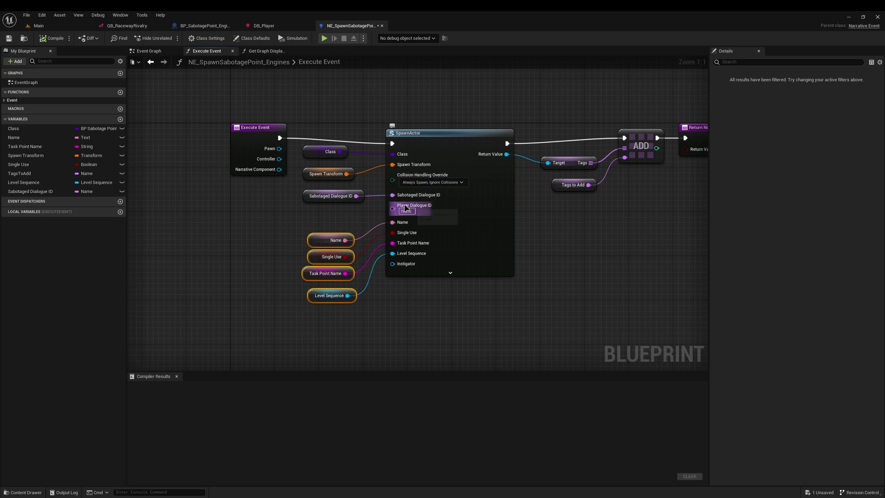
pyautogui.moveTo(393, 209); pyautogui.dragTo(335, 213)
pyautogui.click(362, 244)
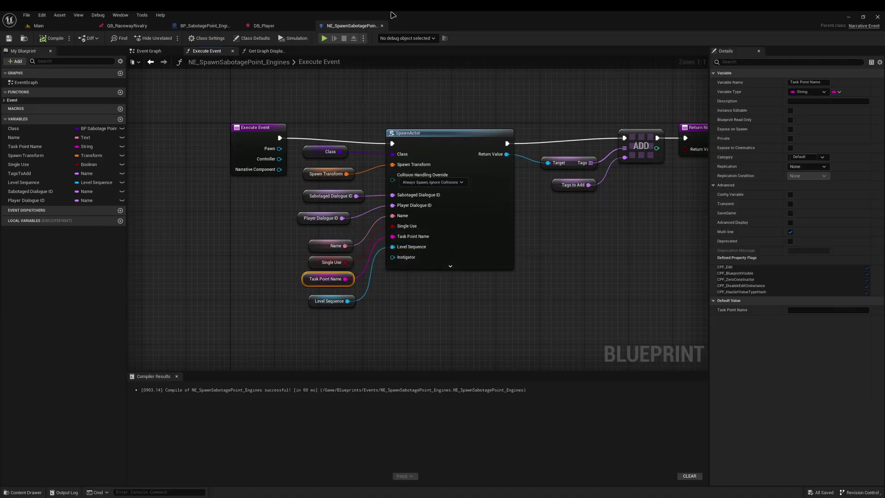
pyautogui.click(381, 25)
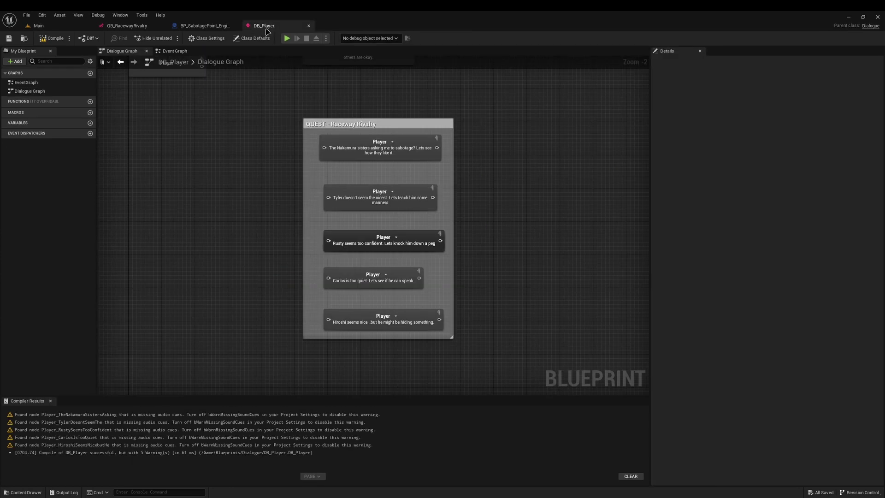
# Copy the ID Player_TylerDoesntSeemThe from DB_Player into the Player Dialogue ID of the Tyler's Engine event in QB_RacewayRivalry
pyautogui.click(376, 150)
pyautogui.click(788, 92)
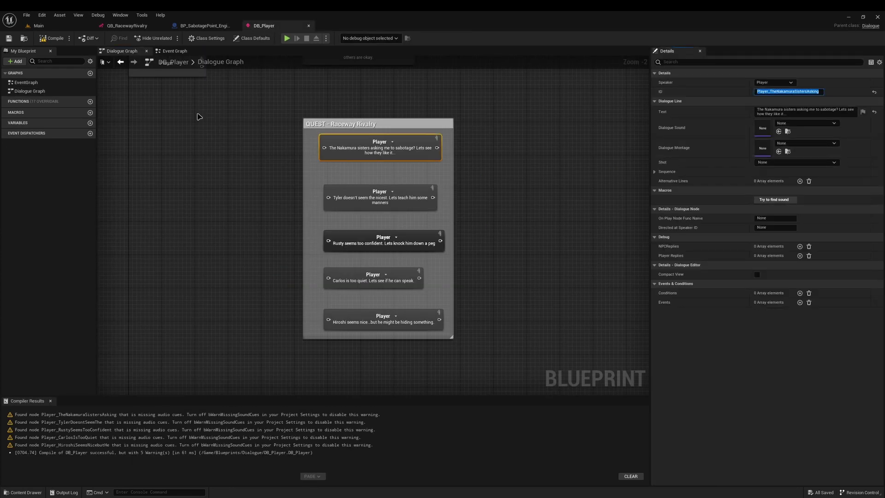
pyautogui.click(127, 26)
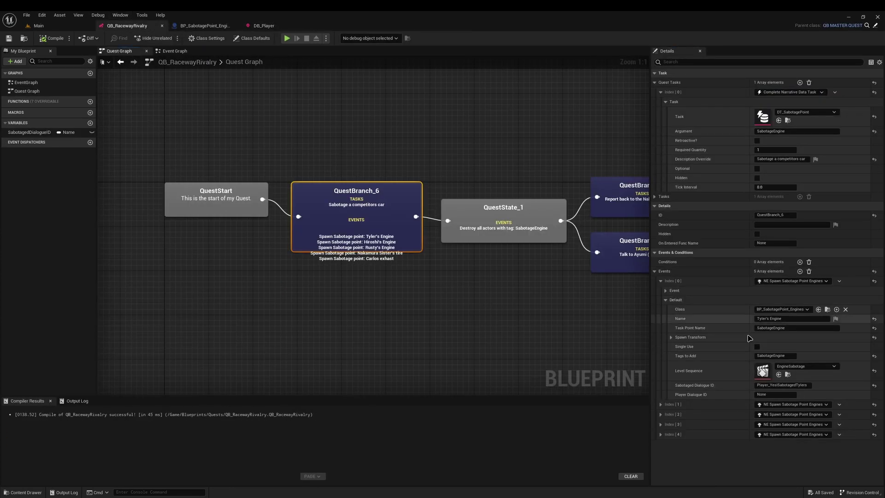
pyautogui.click(262, 26)
pyautogui.click(385, 202)
pyautogui.click(783, 92)
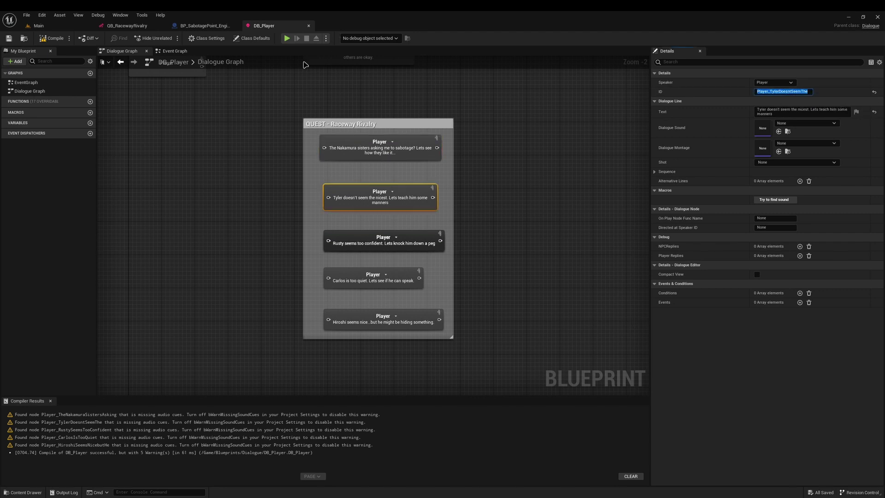
pyautogui.click(127, 25)
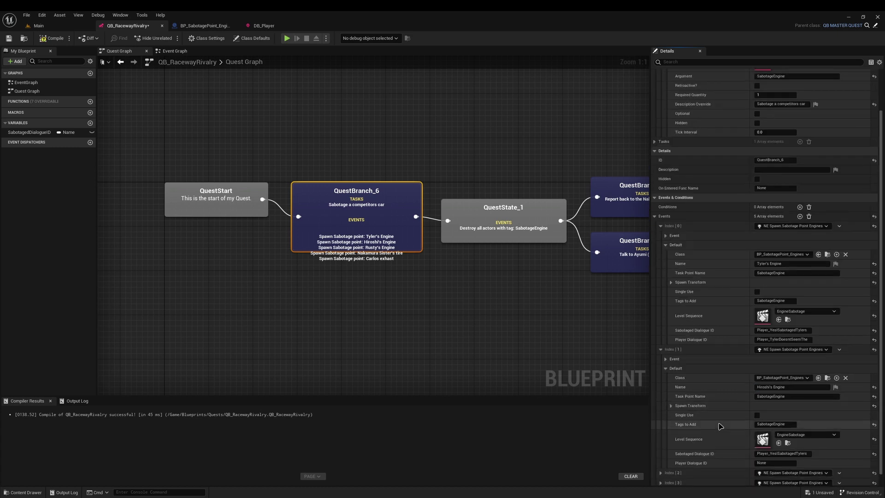
# Assign the matching DB_Player line IDs to the Hiroshi, Rusty, Nakamura Sister's tire and Carlos sabotage events, and compile and save the quest
pyautogui.scroll(-1, 704, 403)
pyautogui.click(259, 26)
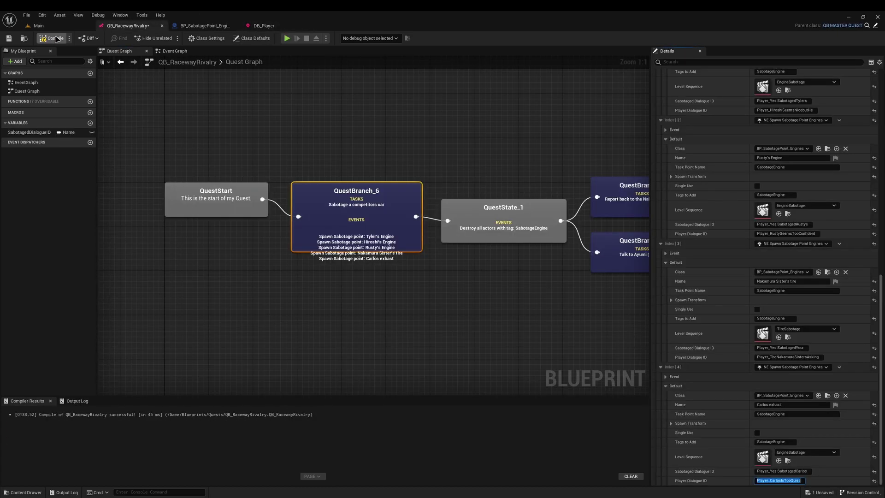
pyautogui.click(56, 40)
# Play the Main level, talk to the Nakamura sisters, sabotage their tire to test the Player line, and stop the session
pyautogui.click(261, 26)
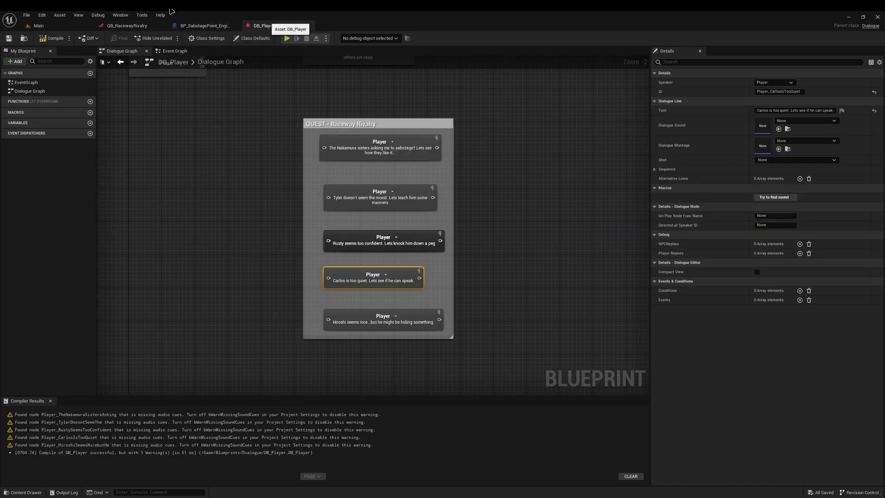
pyautogui.click(39, 26)
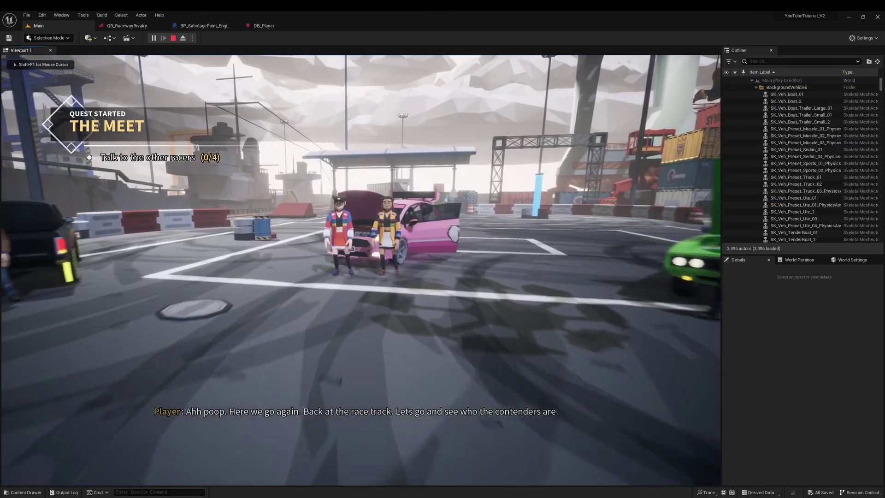
pyautogui.press('w')
pyautogui.press('e')
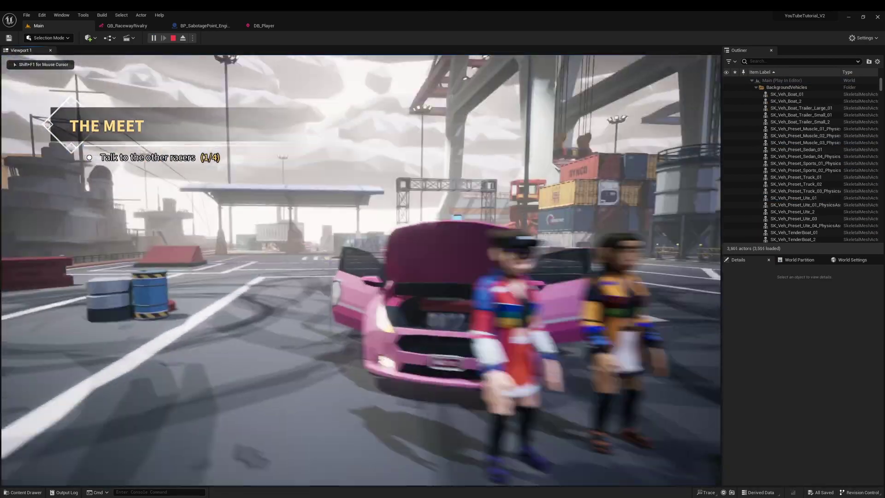
pyautogui.press('w')
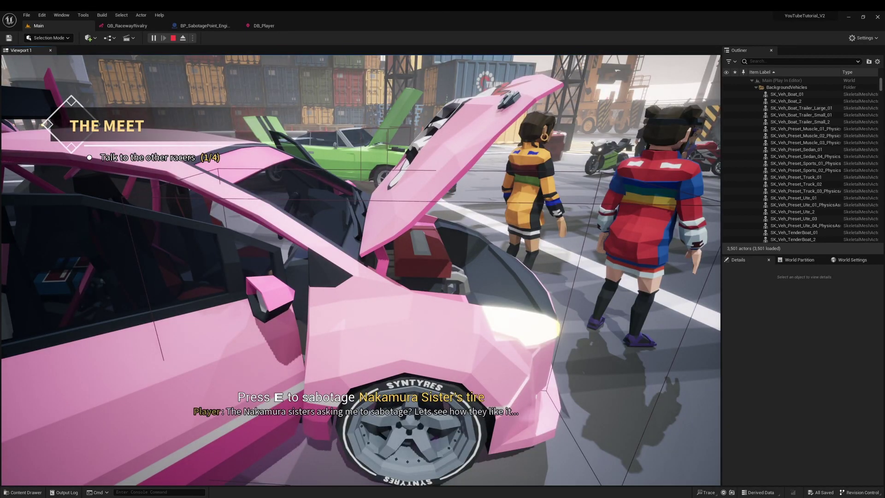
pyautogui.press('e')
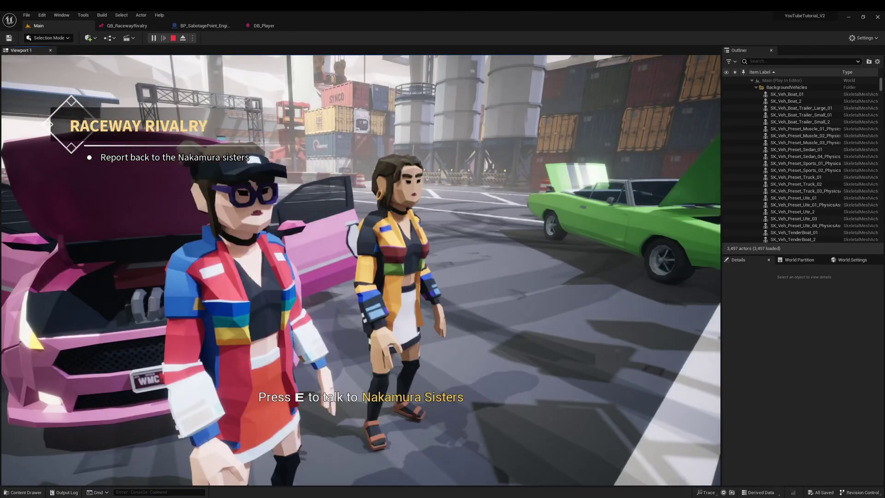
pyautogui.press('Escape')
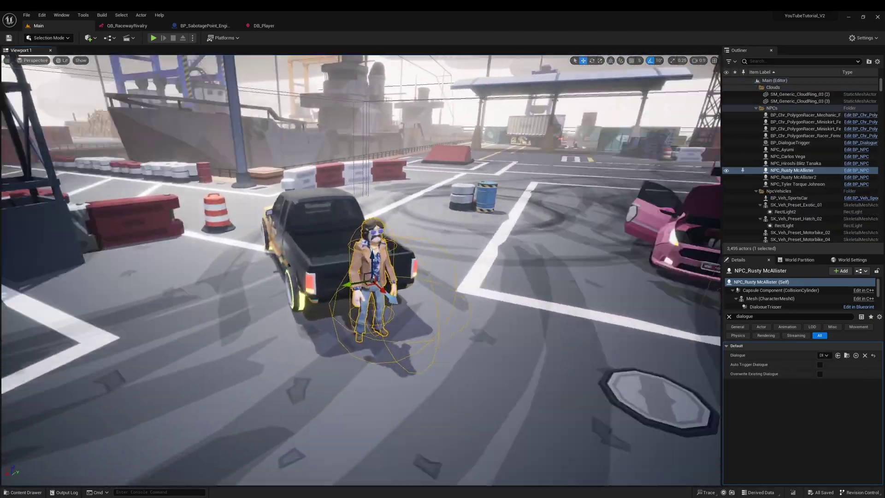
# Locate NPC_Rusty McAllister's dialogue asset, duplicate it as DB_RustyMcAllister_World, and open the copy
pyautogui.moveTo(360, 298)
pyautogui.mouseDown(button='right')
pyautogui.moveTo(380, 298)
pyautogui.moveTo(361, 298)
pyautogui.mouseUp(button='right')
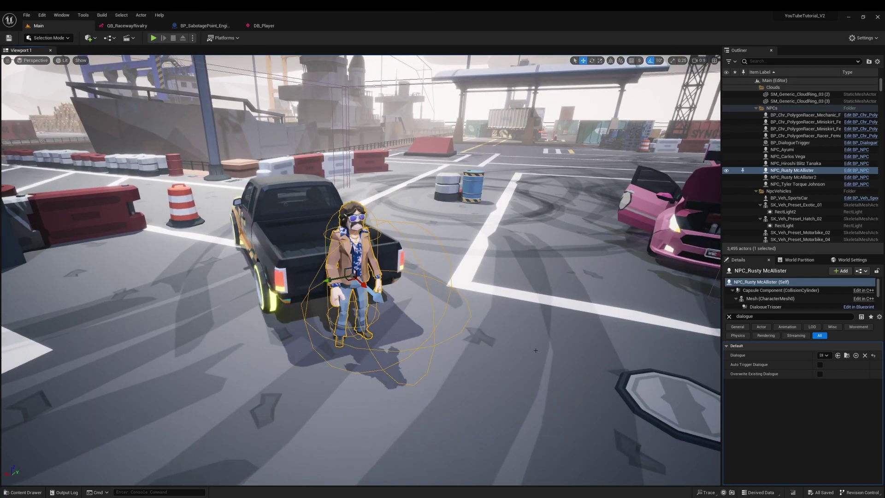
pyautogui.click(847, 355)
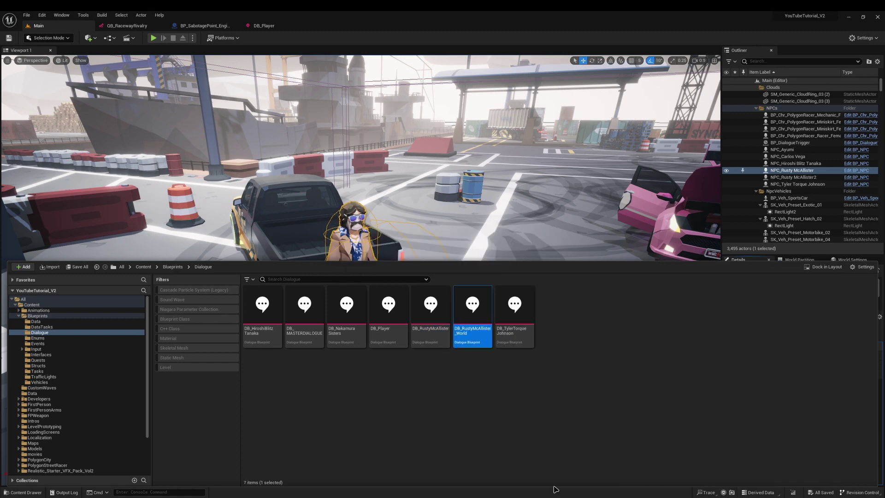
pyautogui.doubleClick(467, 334)
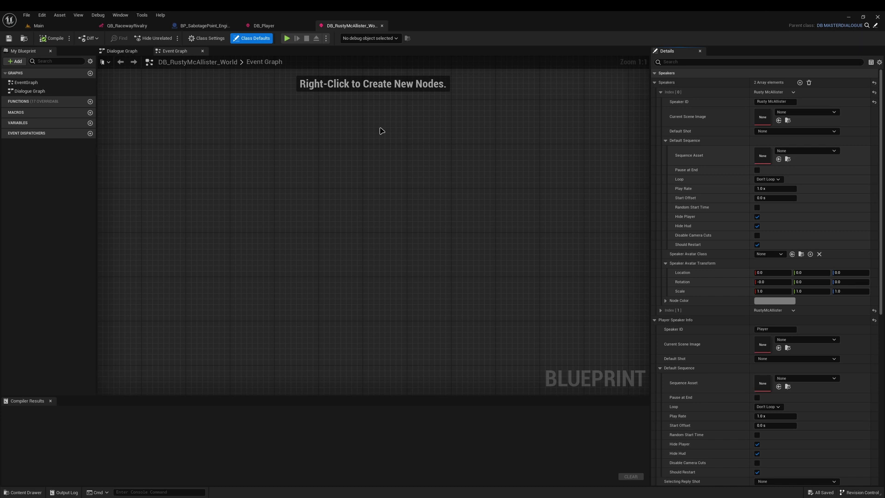
# Enable Free Movement and disable Auto Stop Movement, Can be Exited and Spawn Dialogue Camera in DB_RustyMcAllister_World's class defaults
pyautogui.scroll(-10, 783, 401)
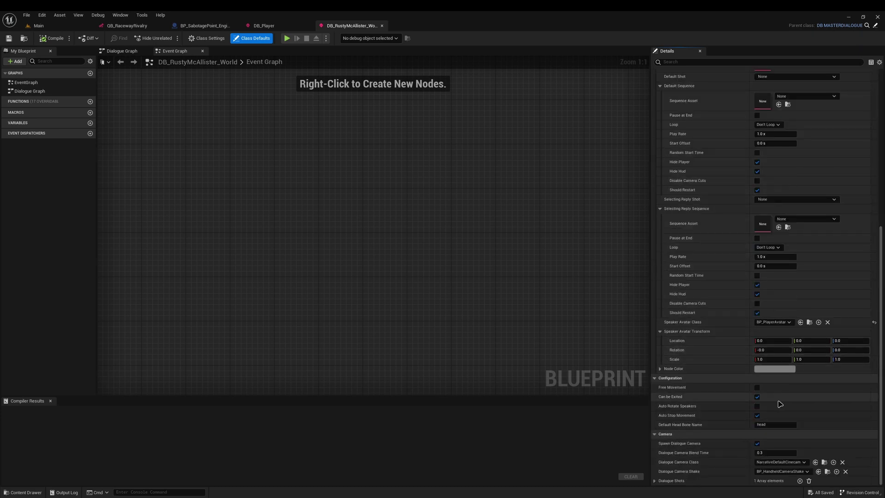
pyautogui.click(757, 387)
pyautogui.click(757, 415)
pyautogui.click(756, 397)
pyautogui.click(756, 443)
# Delete all copied dialogue nodes except the root from DB_RustyMcAllister_World's Dialogue Graph
pyautogui.click(122, 51)
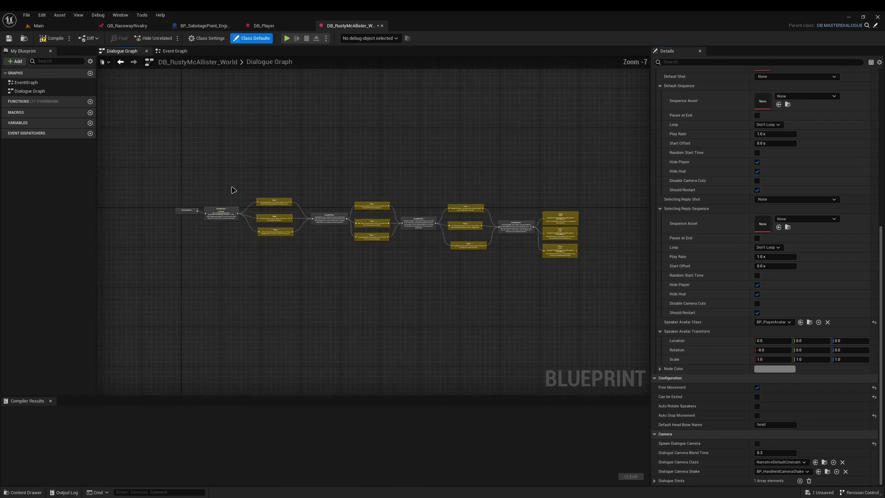
pyautogui.hotkey('ctrl', 'a')
pyautogui.press('Delete')
pyautogui.scroll(7, 203, 211)
pyautogui.moveTo(279, 158); pyautogui.dragTo(317, 186, button='right')
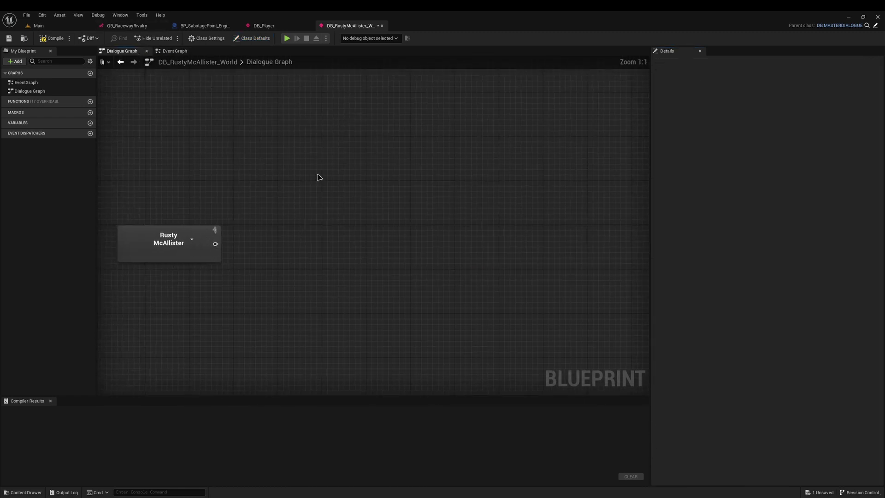
# Add a Rusty McAllister line reading "God...I'm so good. I'm easily going to destroy that guy." and compile and save
pyautogui.rightClick(320, 173)
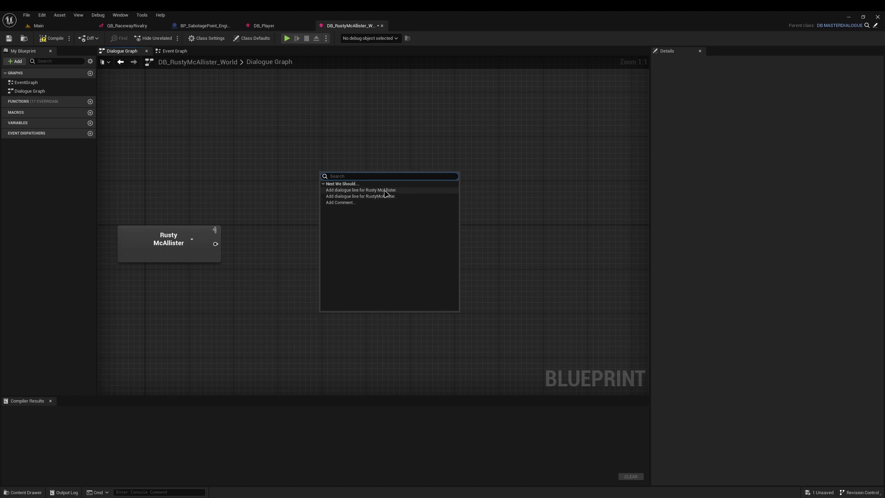
pyautogui.click(385, 190)
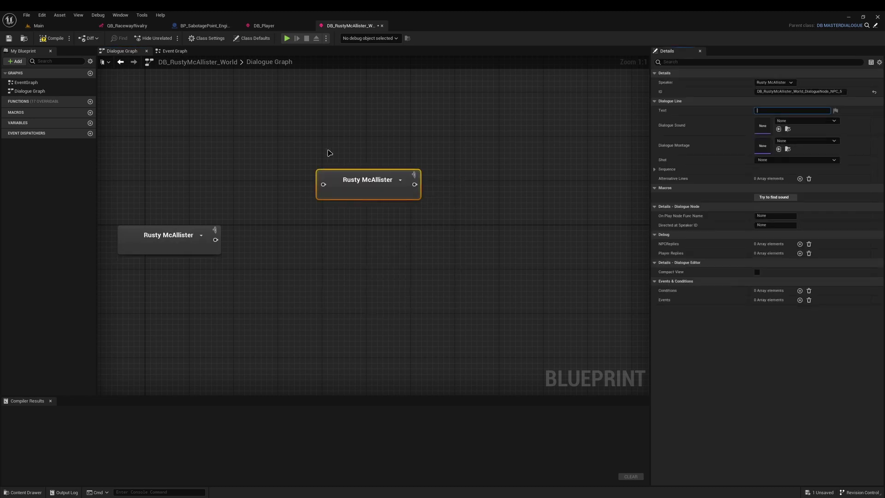
pyautogui.write("God...I'm so good. I'm easily going to destroy that ugy.")
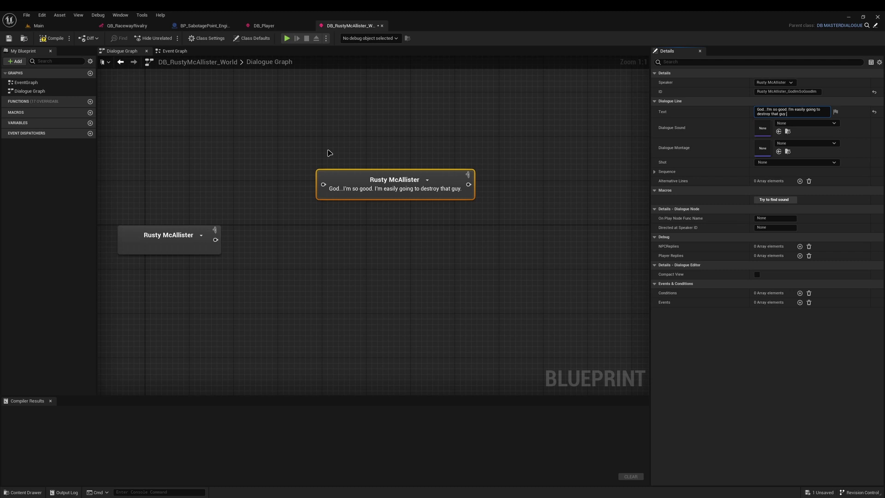
pyautogui.click(52, 38)
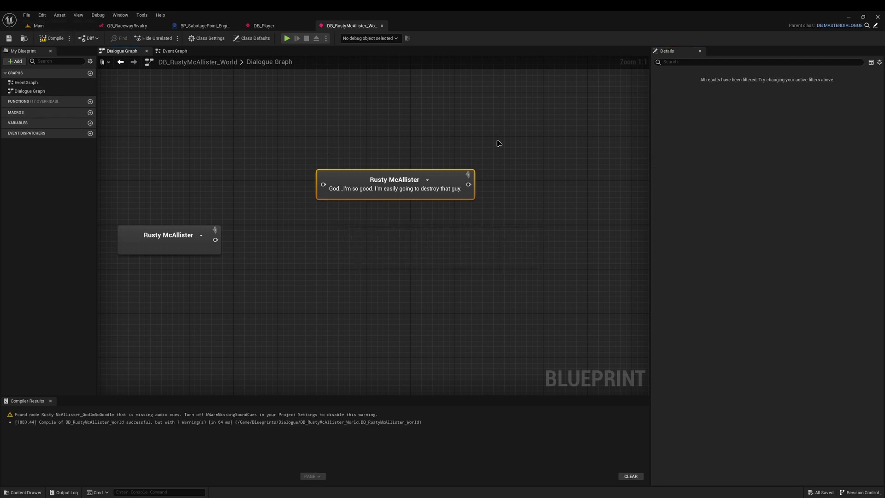
# Copy the new Rusty McAllister line's ID and open the DB_RustyMcAllister dialogue blueprint
pyautogui.click(358, 196)
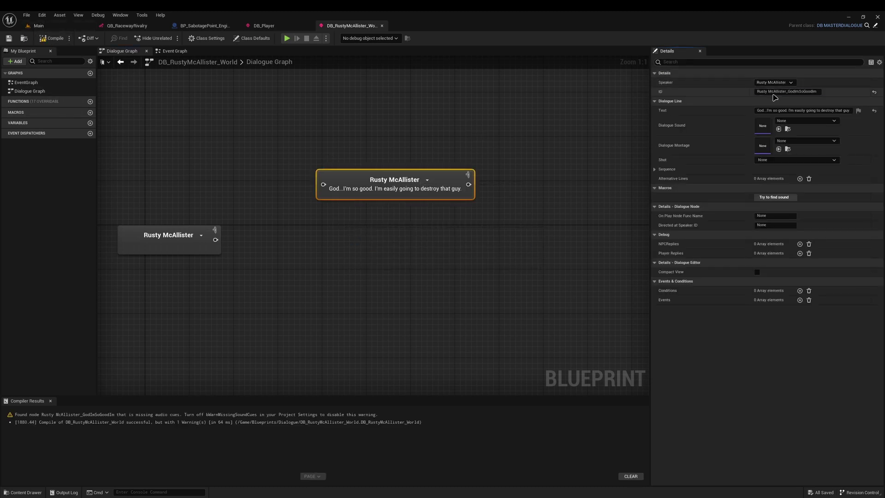
pyautogui.click(776, 93)
pyautogui.hotkey('ctrl', 'c')
pyautogui.click(280, 197)
pyautogui.hotkey('ctrl', 'space')
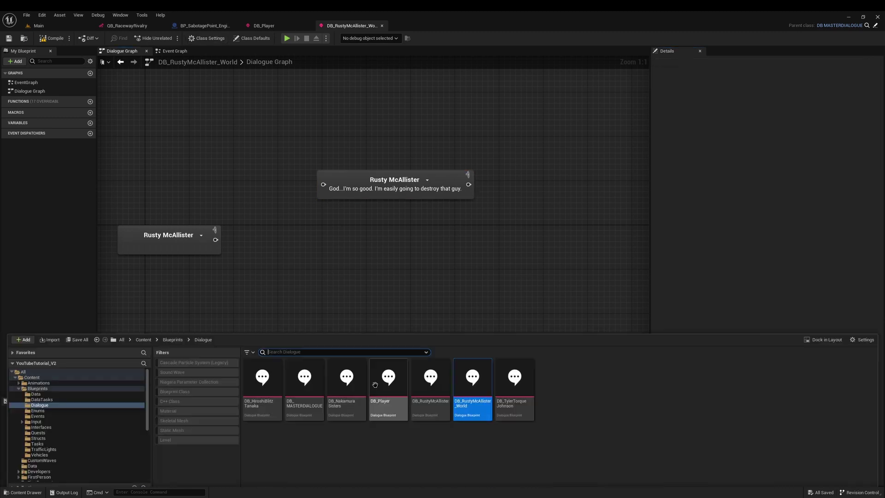
pyautogui.doubleClick(431, 375)
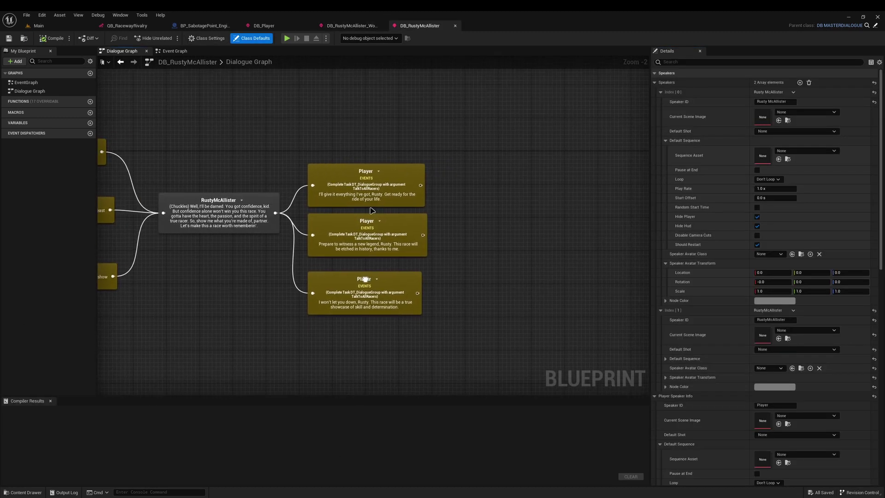
# Add a Begin Dialogue event to the final Player reply "I'll give it everything I've got, Rusty. Get ready for the ride of your life."
pyautogui.click(334, 197)
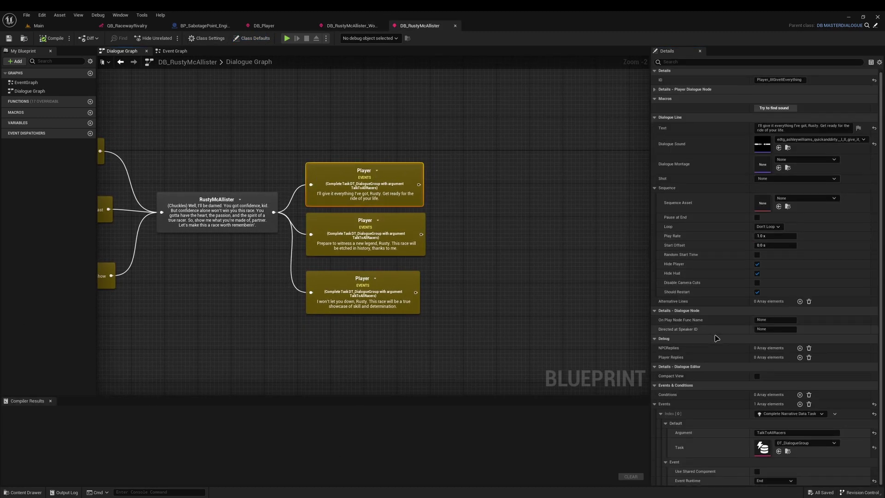
pyautogui.click(799, 403)
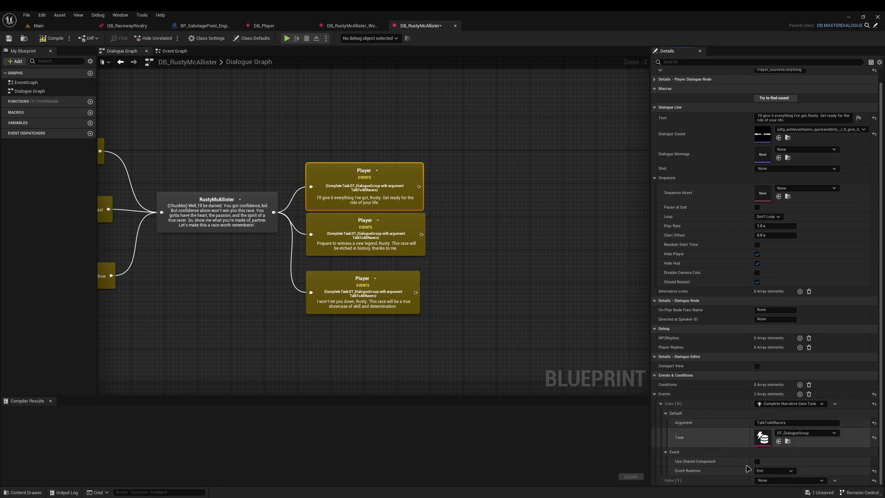
pyautogui.click(789, 480)
pyautogui.click(782, 406)
pyautogui.scroll(-3, 705, 482)
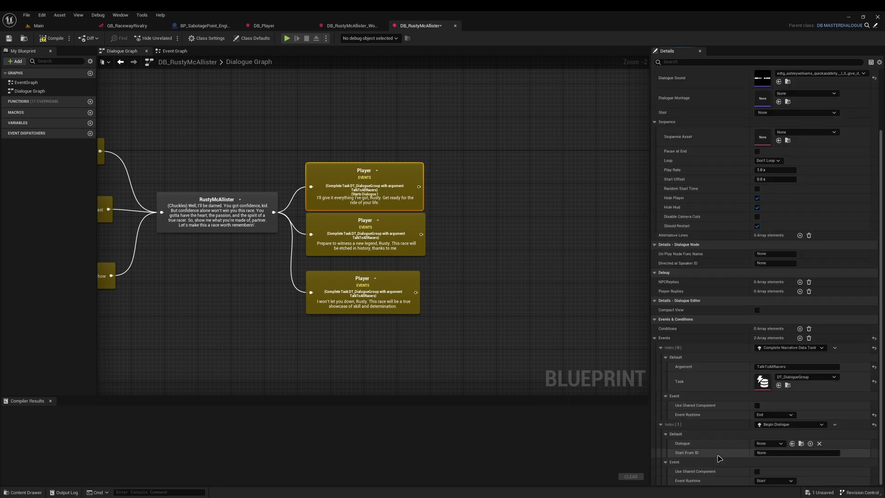
# Set the event's Start From ID to Rusty McAllister_GodImSoGoodIm, Event Runtime to End and Dialogue to DB_RustyMcAllister_World, and compile and save
pyautogui.click(762, 453)
pyautogui.hotkey('ctrl', 'v')
pyautogui.click(768, 443)
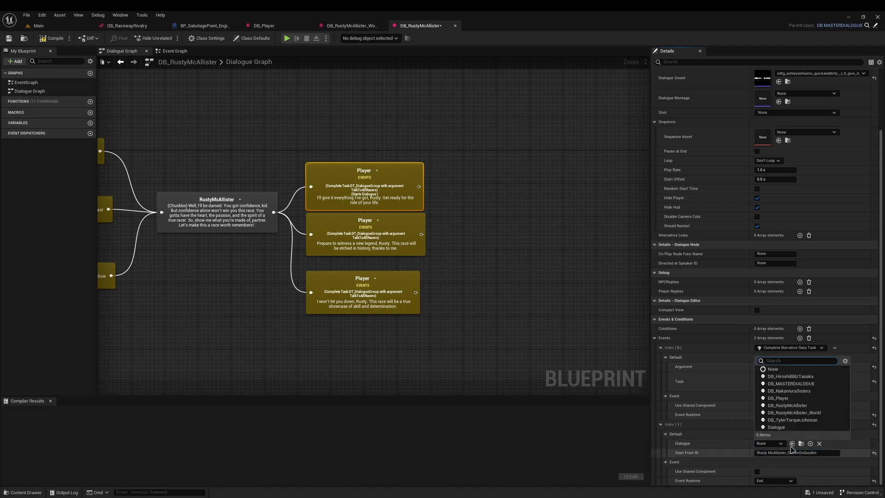
pyautogui.click(794, 412)
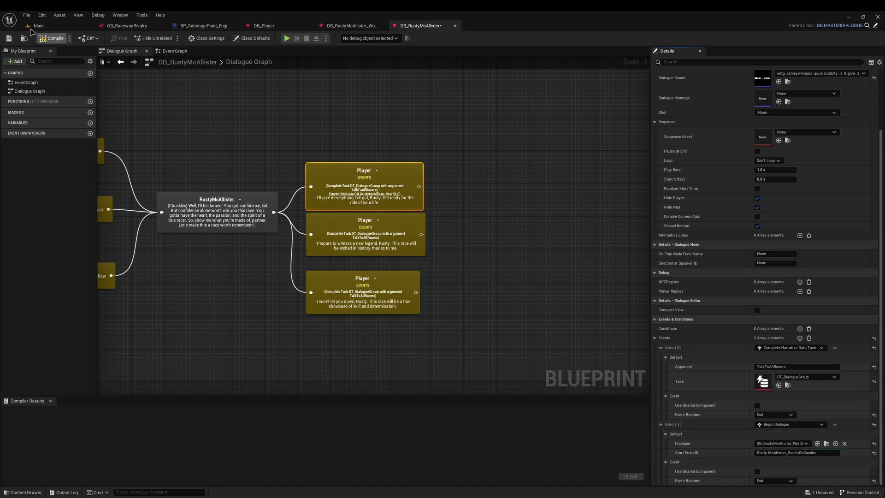
pyautogui.click(53, 37)
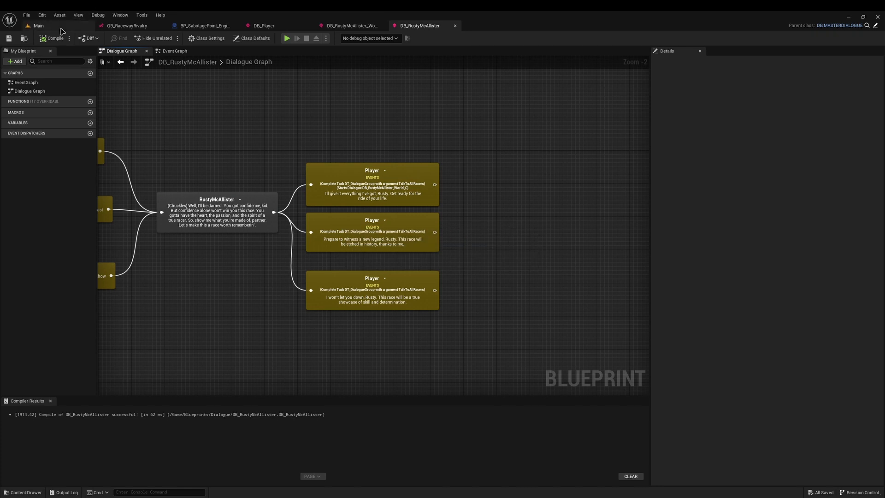
# Play the Main level to test Rusty McAllister's follow-up line after his conversation, and stop the session
pyautogui.click(58, 26)
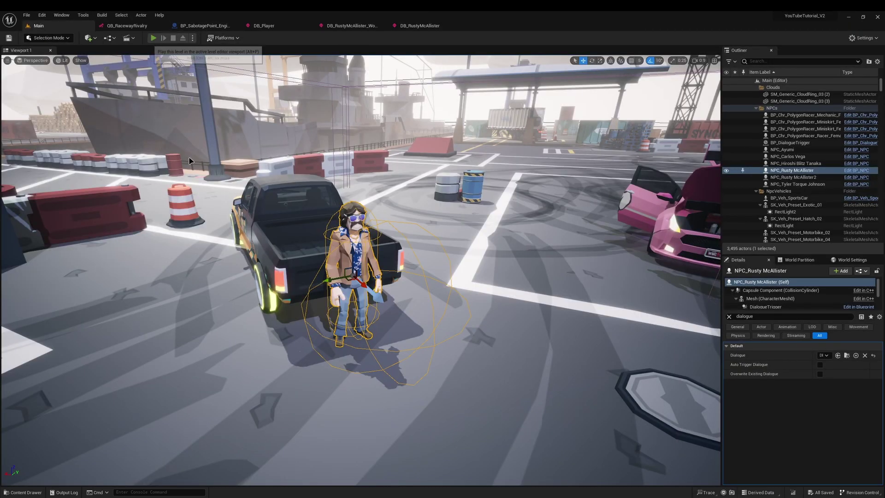
pyautogui.hotkey('alt', 'p')
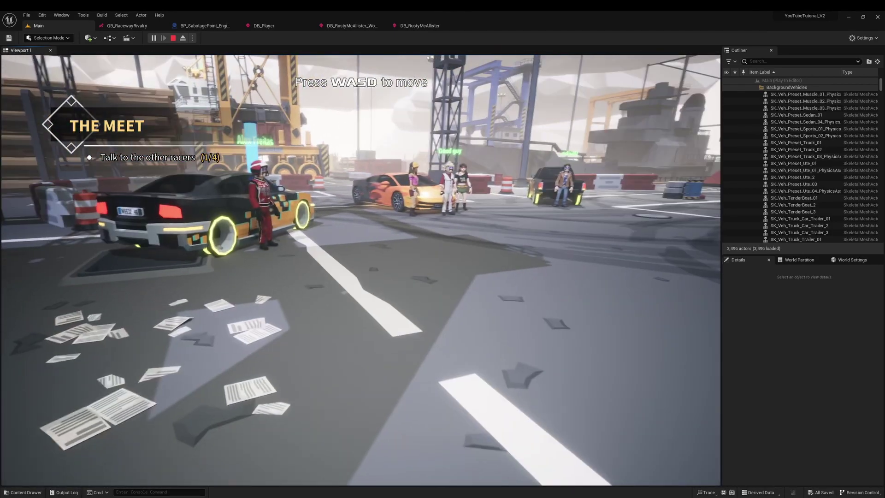
pyautogui.press('Escape')
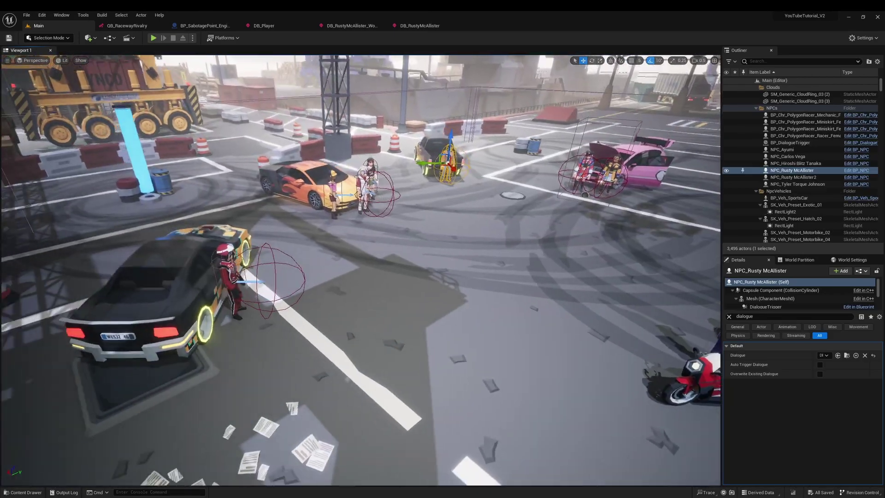